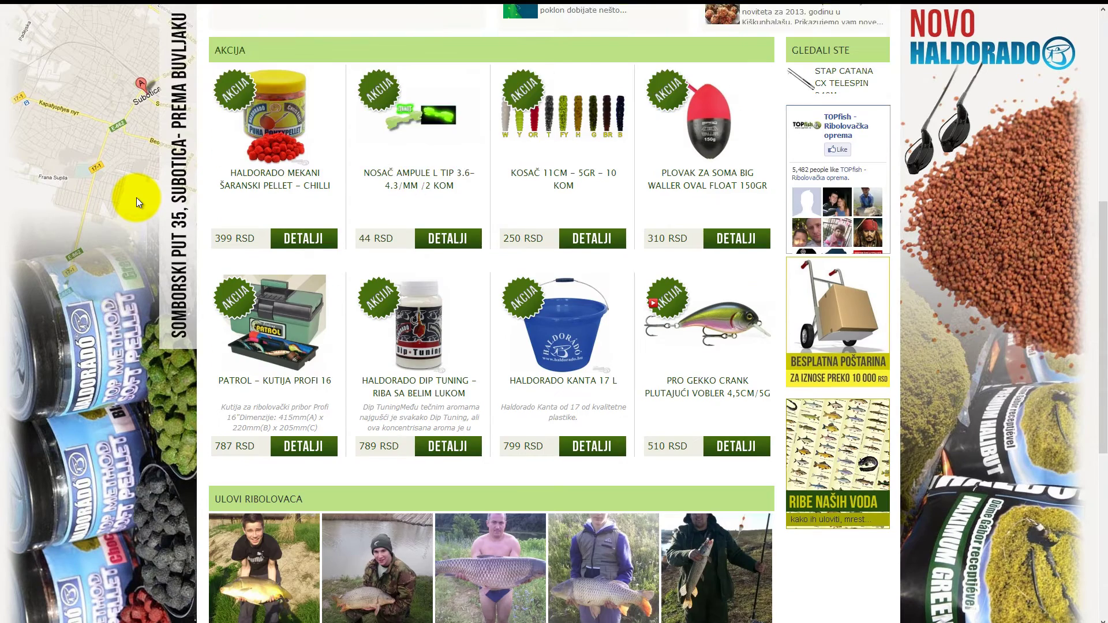
pyautogui.scroll(1, 136, 198)
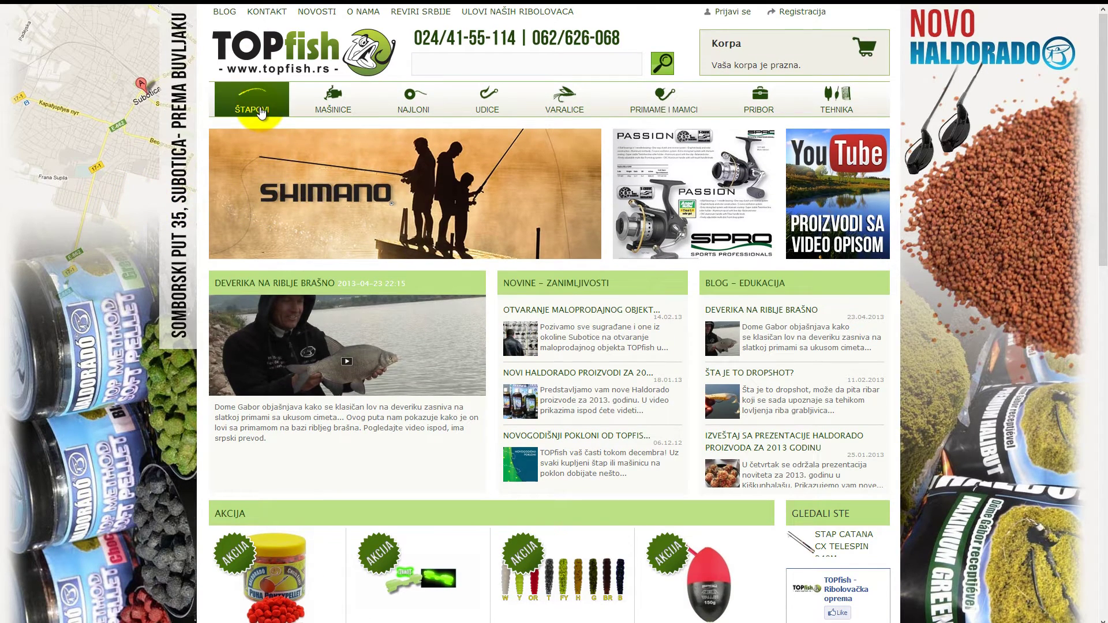
# Open ŠTAPOVI > Shimano (varaličarci) and filter by 2,4 rod length, leaving five rods
pyautogui.moveTo(263, 112)
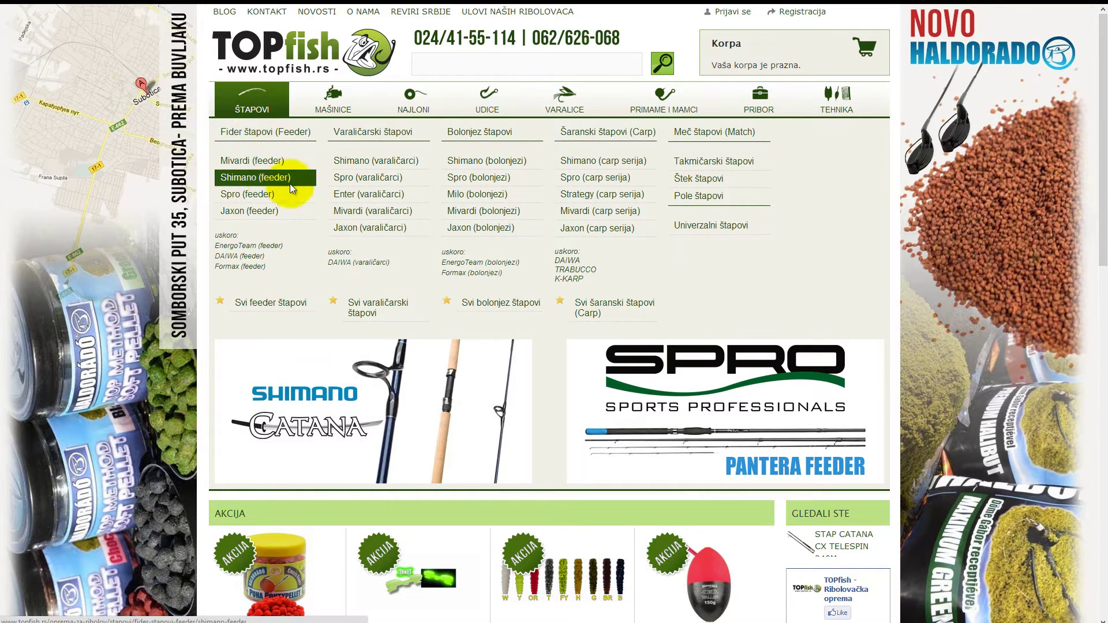
pyautogui.click(362, 164)
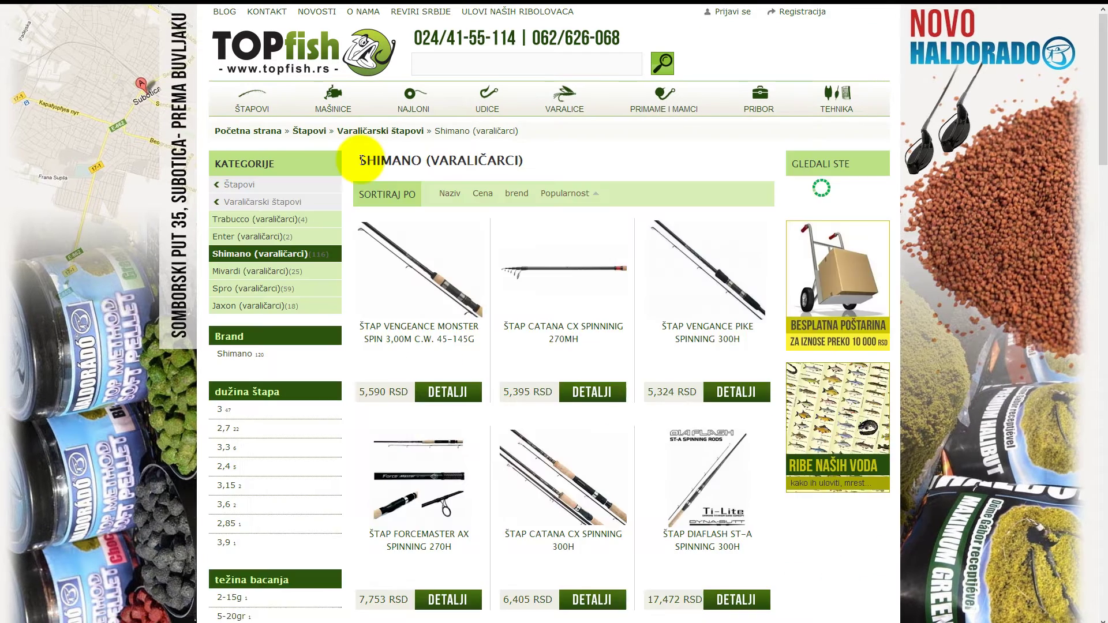
pyautogui.scroll(-3, 342, 164)
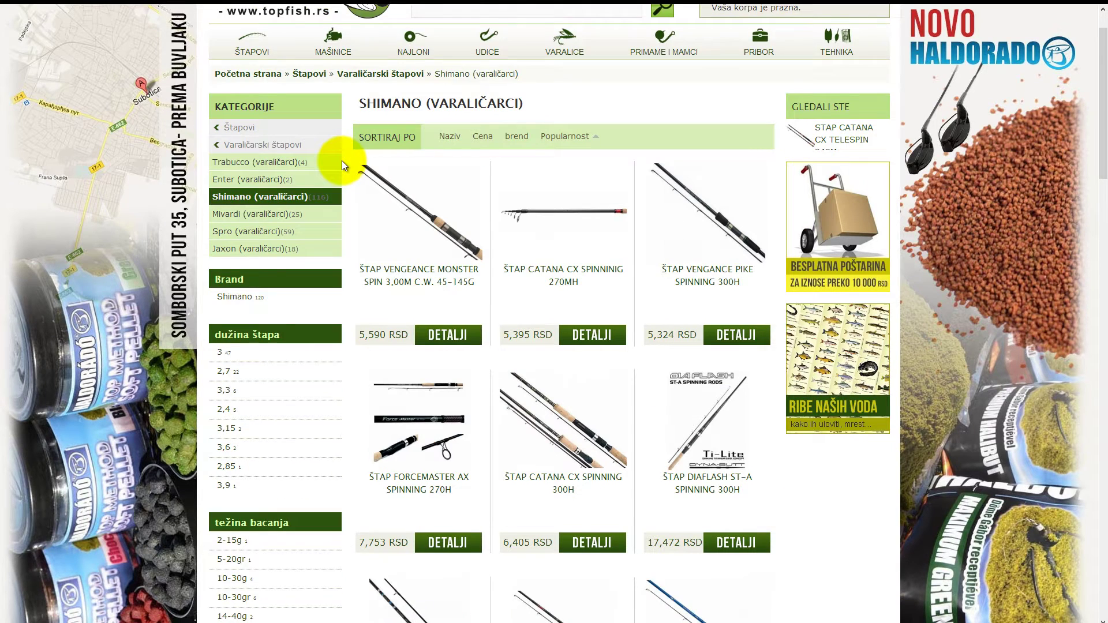
pyautogui.scroll(-1, 341, 161)
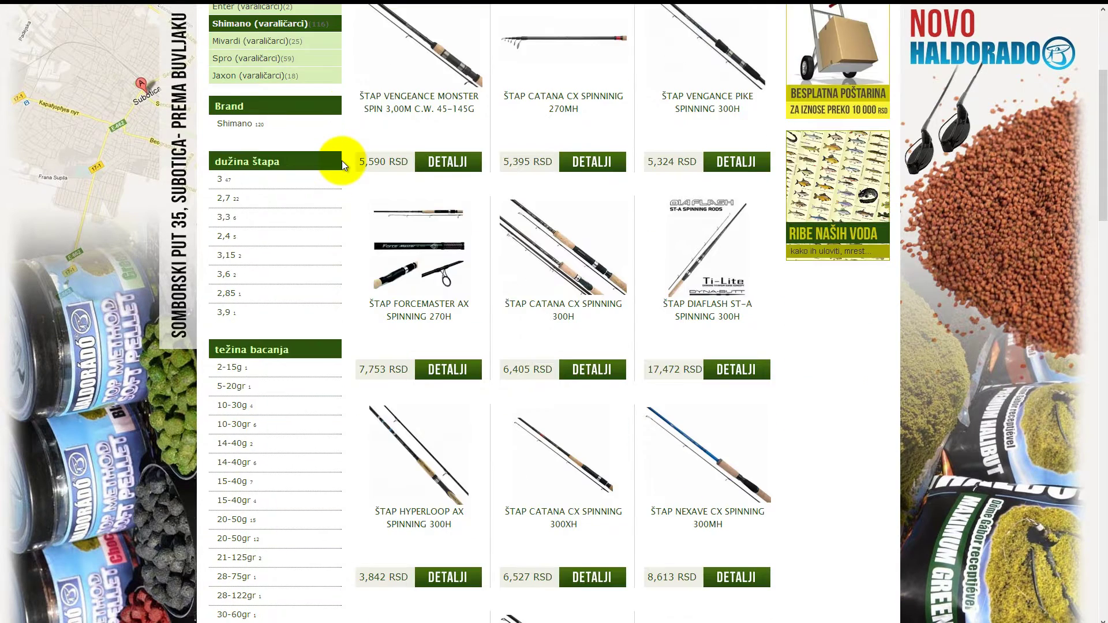
pyautogui.scroll(-2, 342, 160)
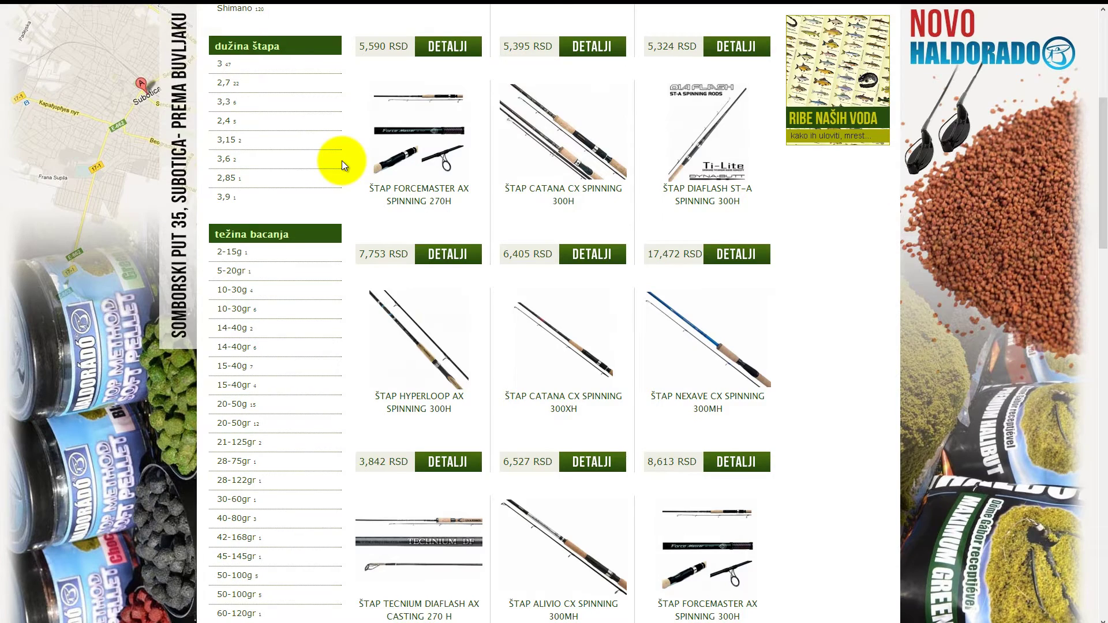
pyautogui.scroll(-3, 342, 161)
pyautogui.scroll(7, 342, 160)
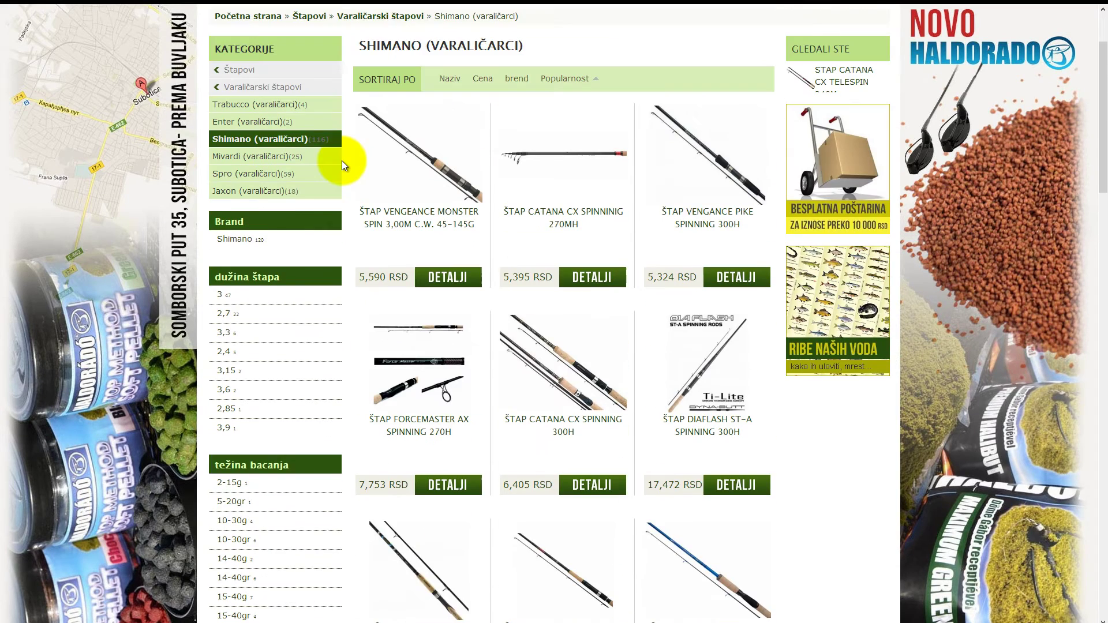
pyautogui.click(228, 355)
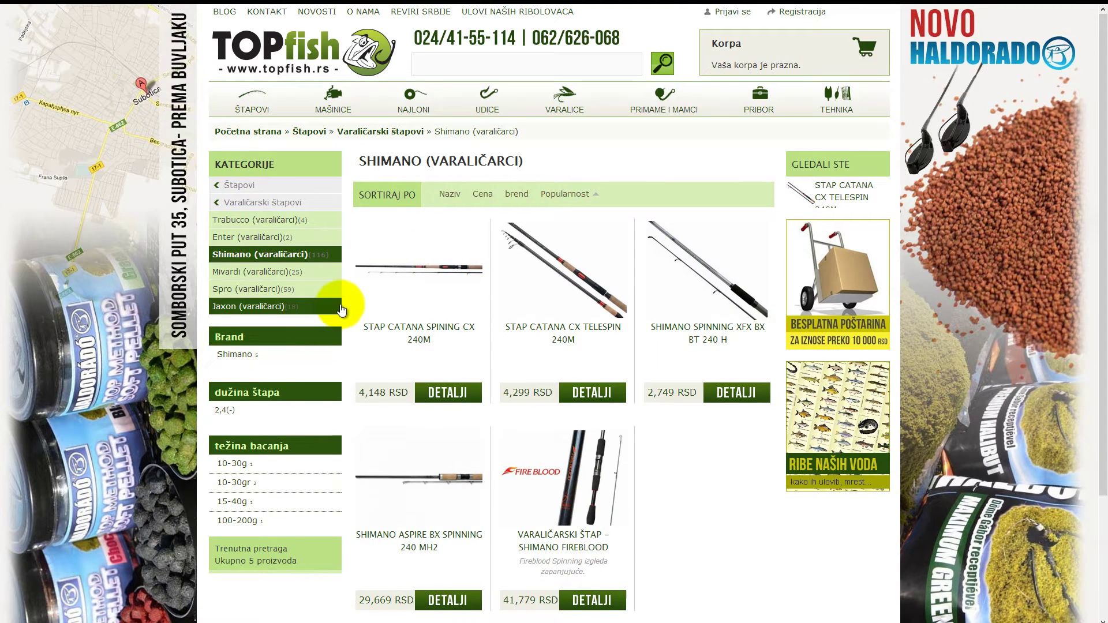
pyautogui.scroll(-2, 341, 304)
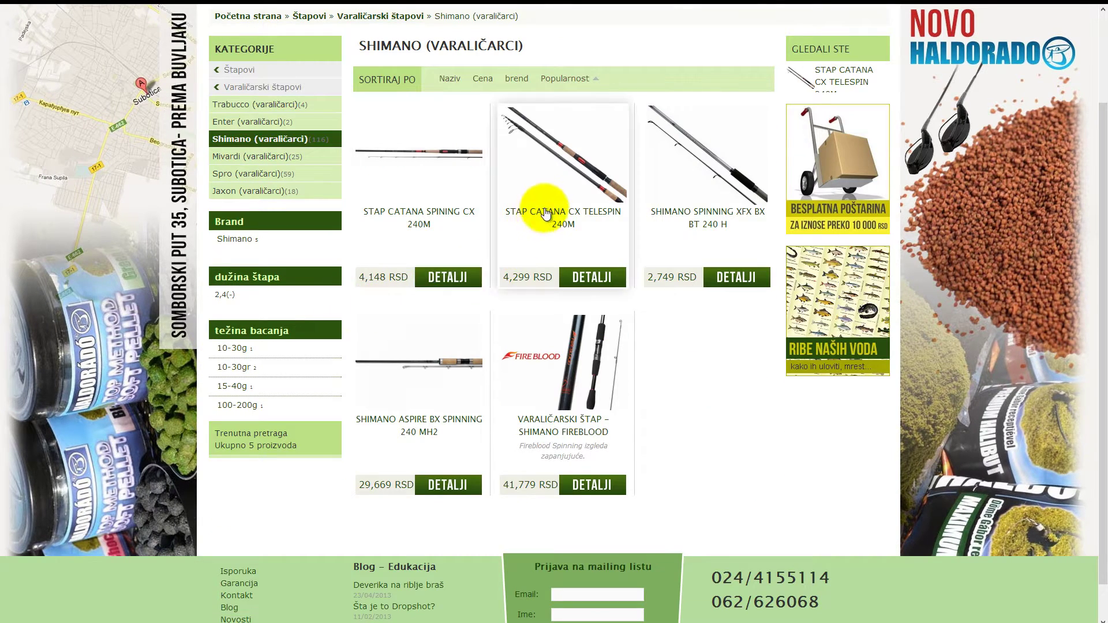
# Add the STAP CATANA CX TELESPIN 240M rod (4,299 RSD) to the cart, then return to the Shimano list
pyautogui.click(540, 186)
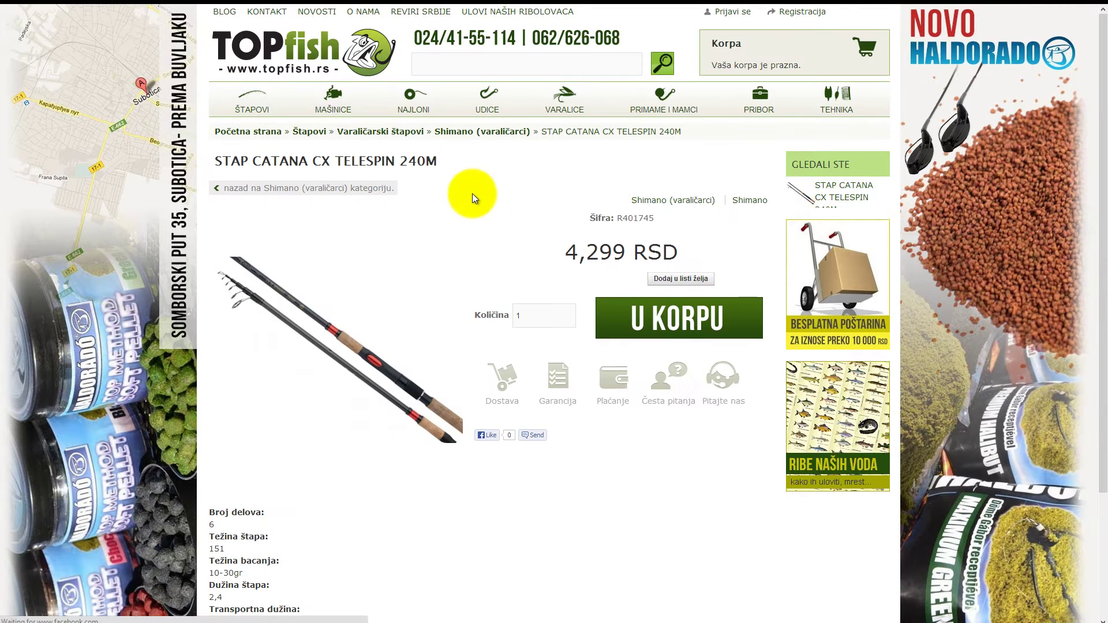
pyautogui.scroll(-1, 468, 195)
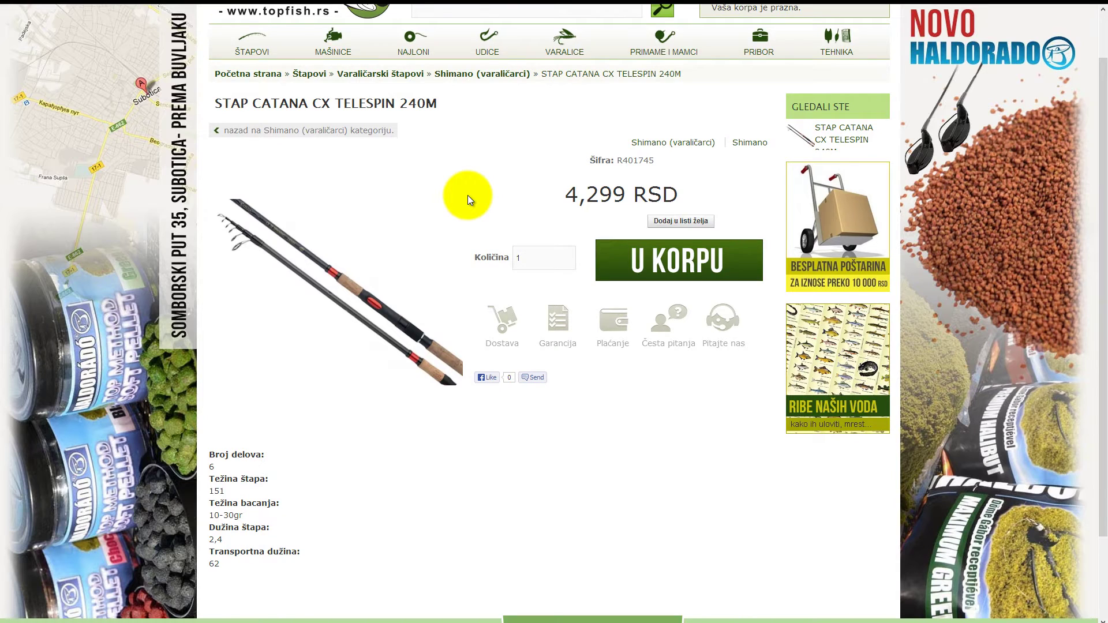
pyautogui.scroll(1, 468, 196)
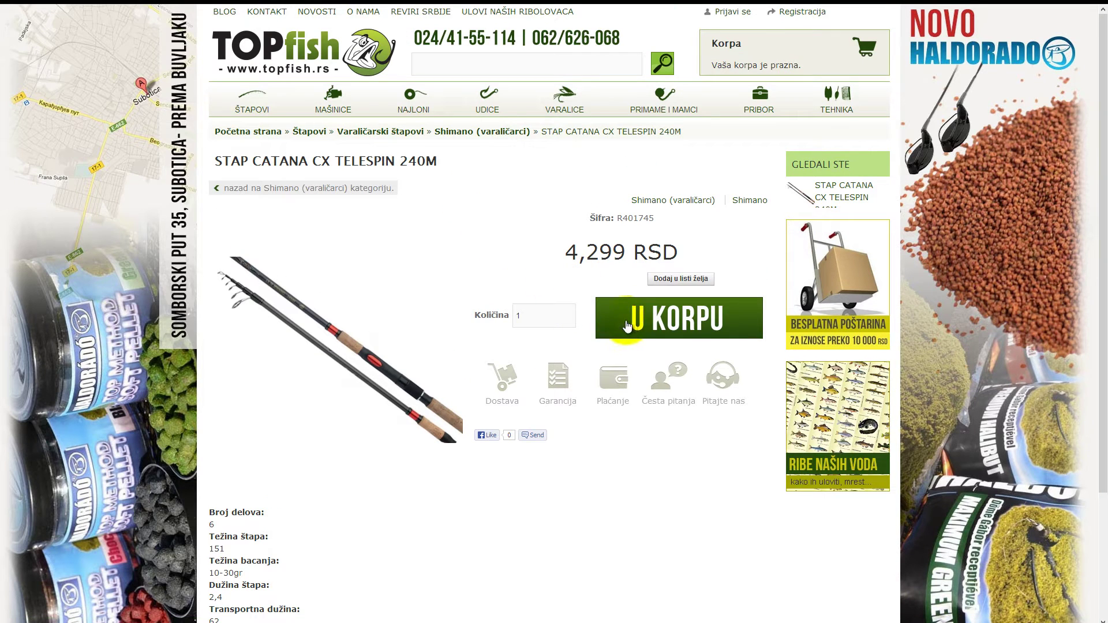
pyautogui.scroll(-3, 564, 298)
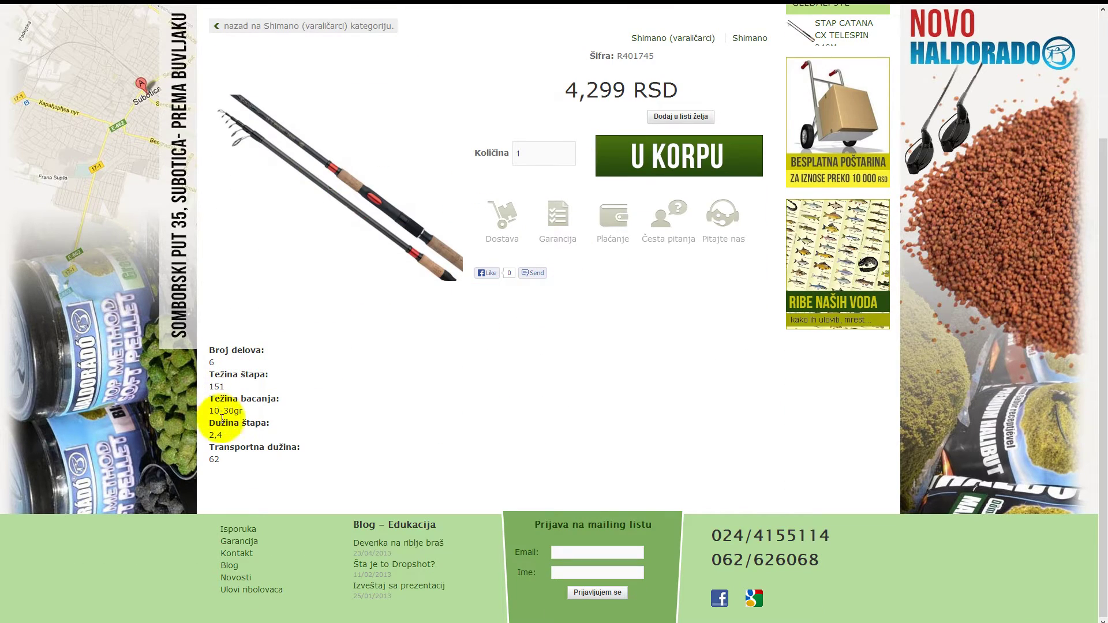
pyautogui.scroll(3, 306, 427)
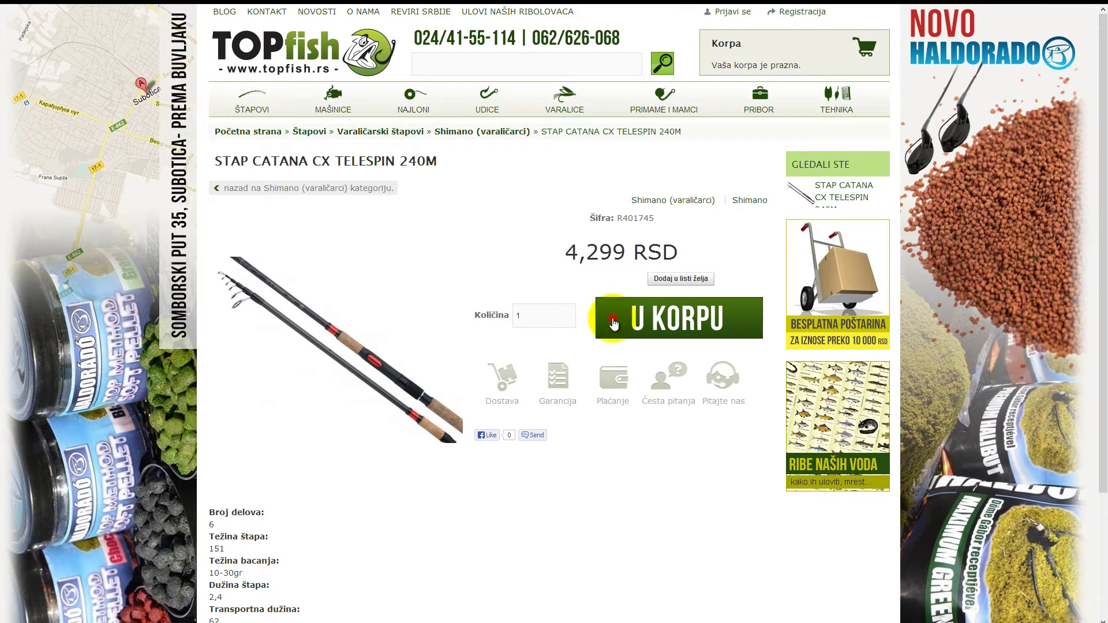
pyautogui.click(613, 325)
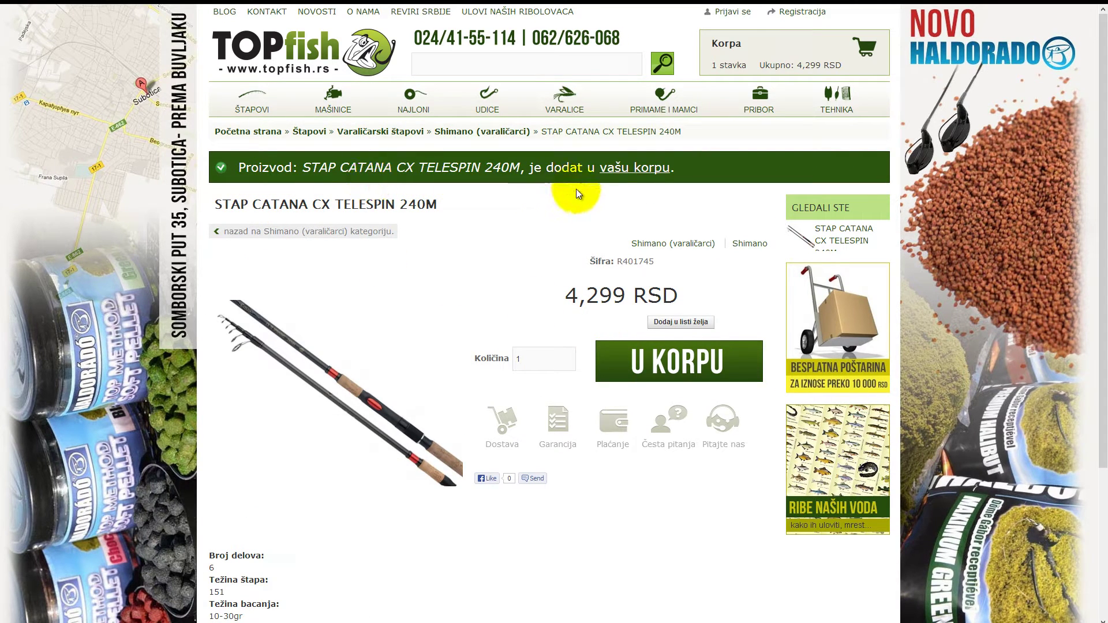
pyautogui.click(257, 235)
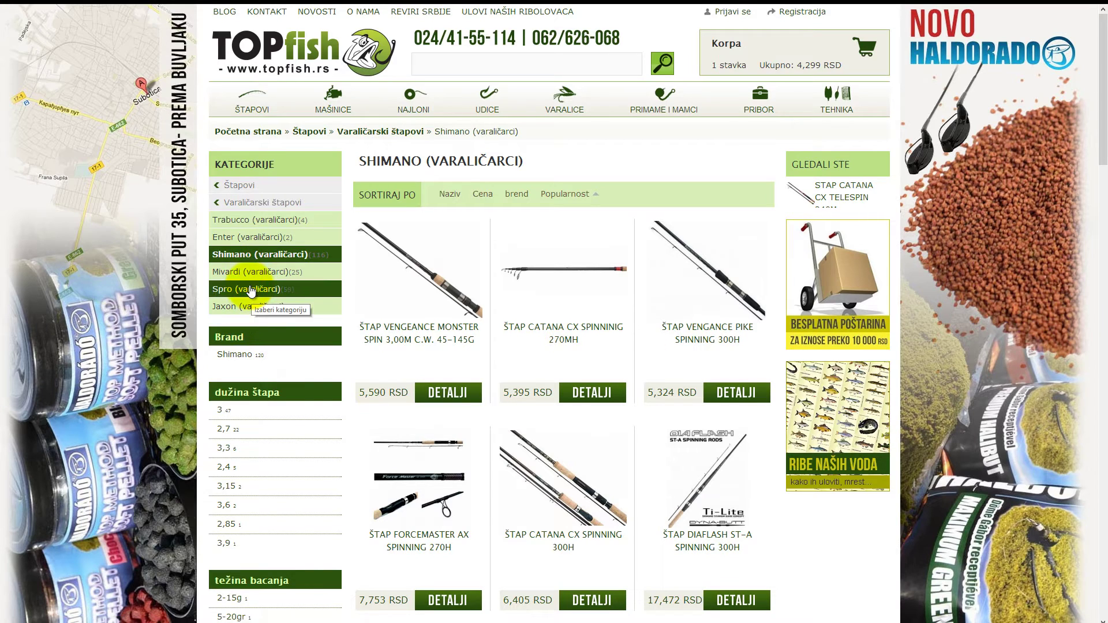
# Add the Mivardi REACTOR SPINN (2.4M – 5-20GR) rod at 2,012 RSD; the cart shows 2 items, 6,311 RSD
pyautogui.click(243, 276)
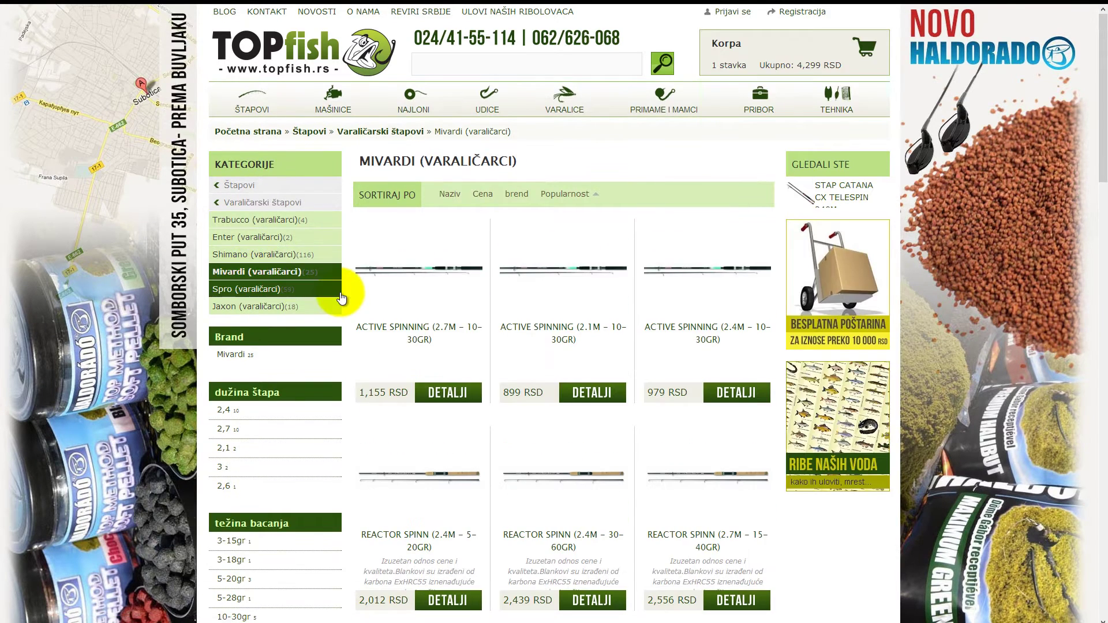
pyautogui.scroll(-1, 401, 288)
pyautogui.scroll(-3, 400, 289)
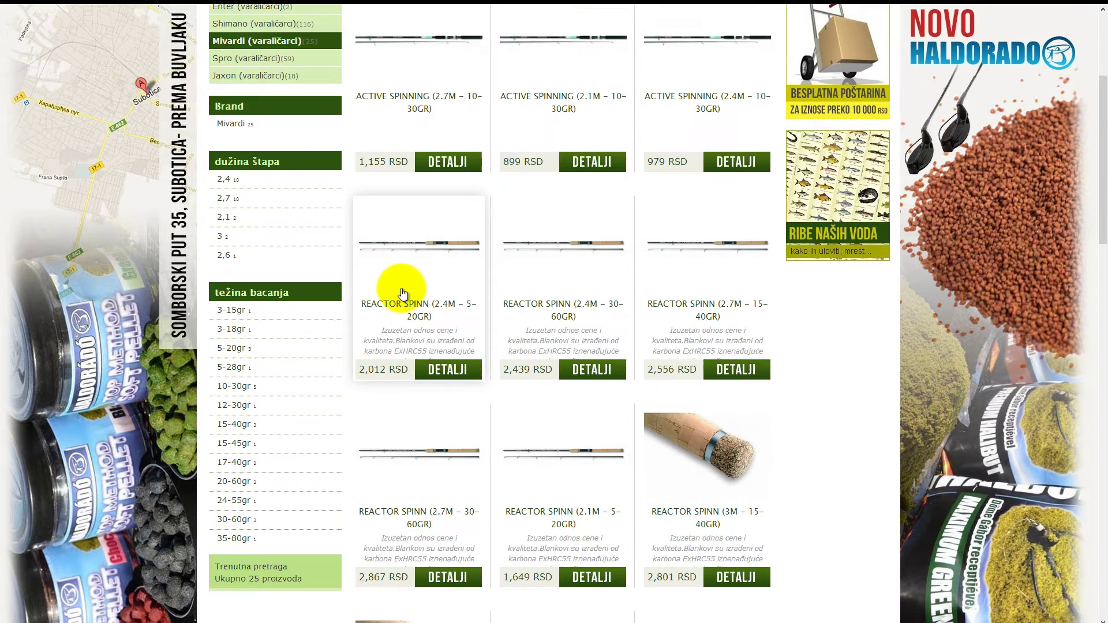
pyautogui.click(430, 274)
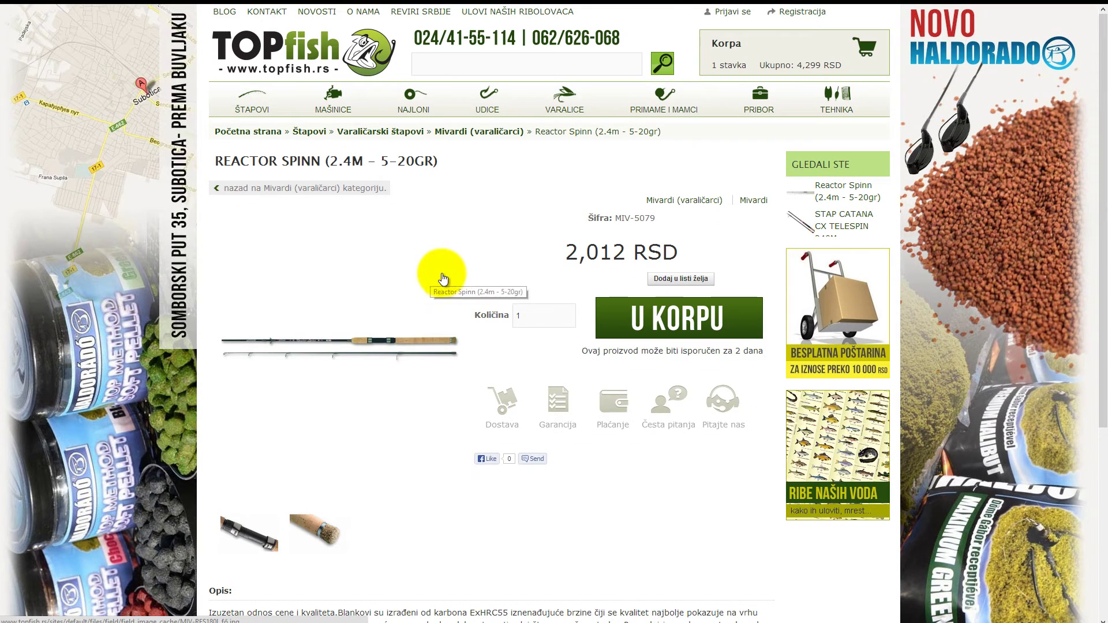
pyautogui.scroll(-1, 449, 280)
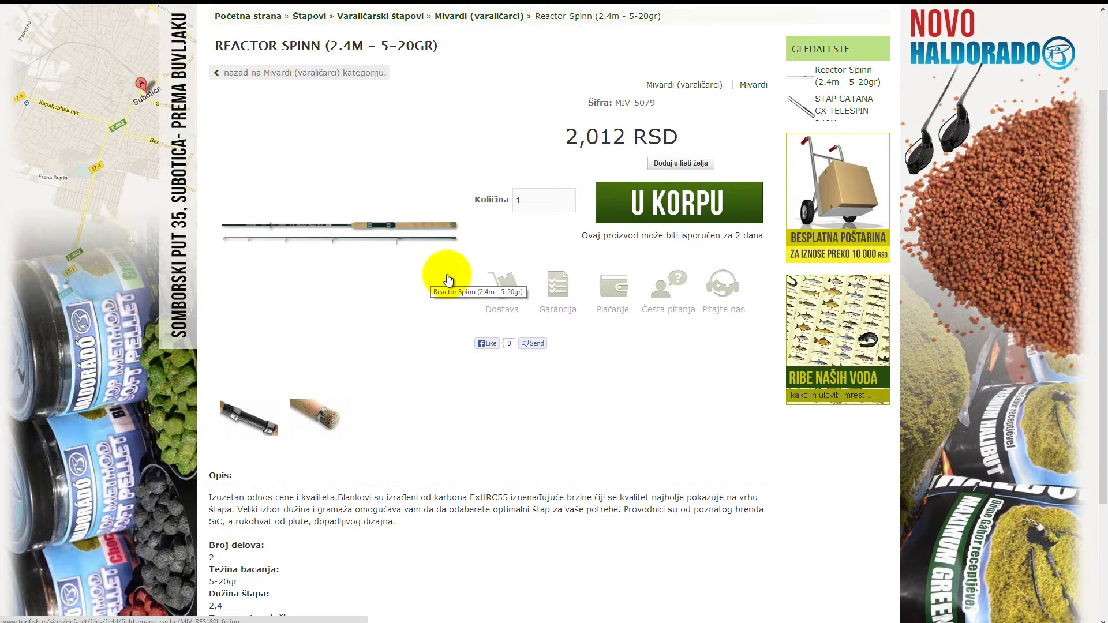
pyautogui.scroll(-3, 449, 280)
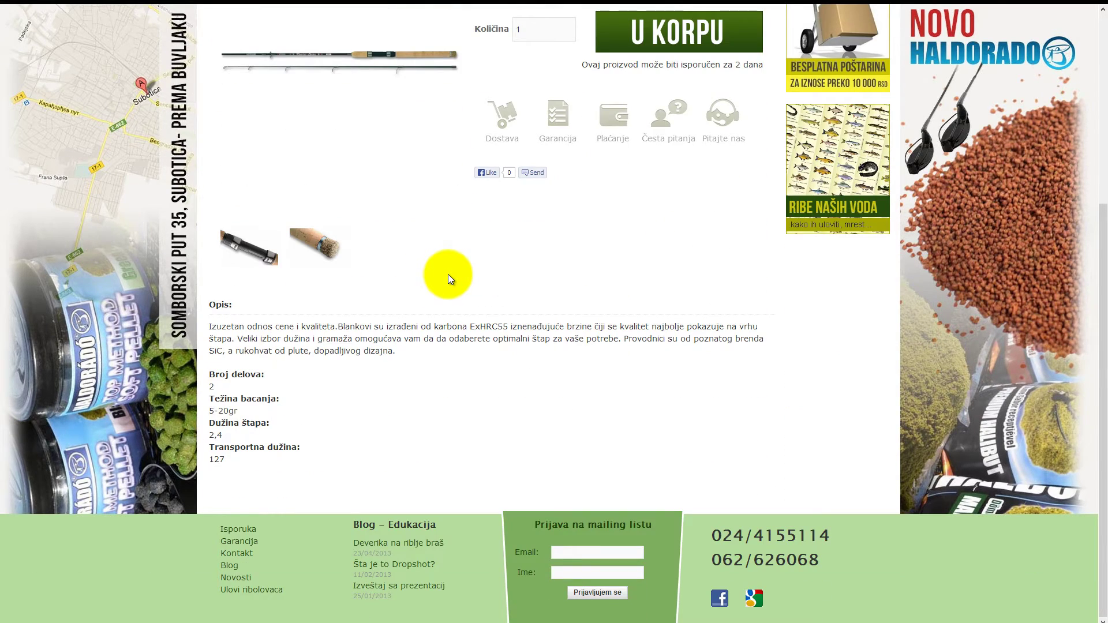
pyautogui.scroll(5, 448, 275)
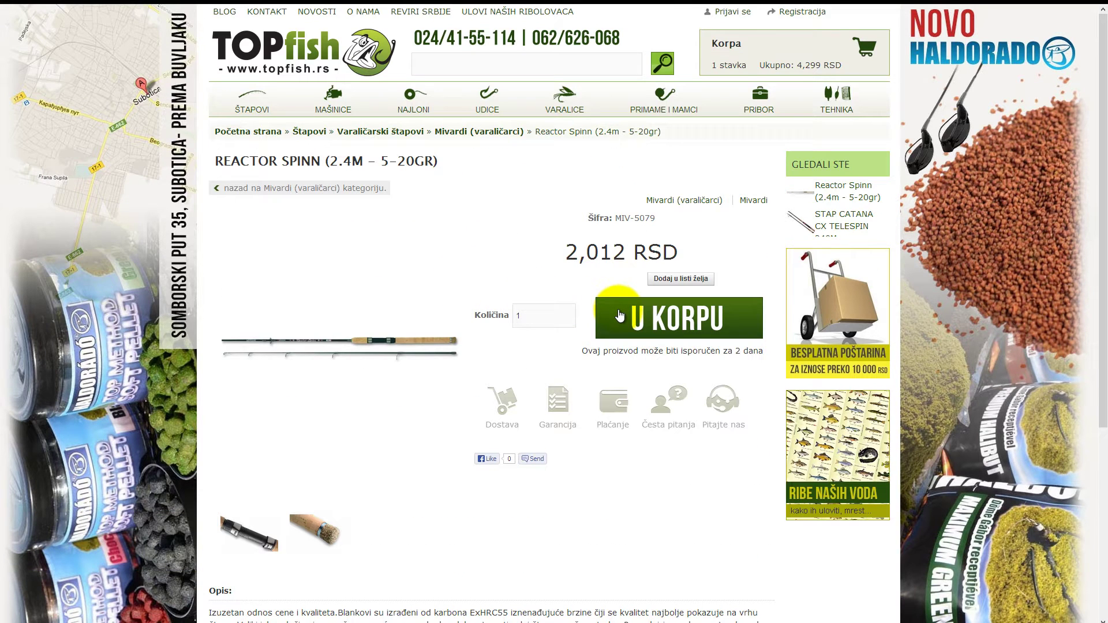
pyautogui.click(619, 315)
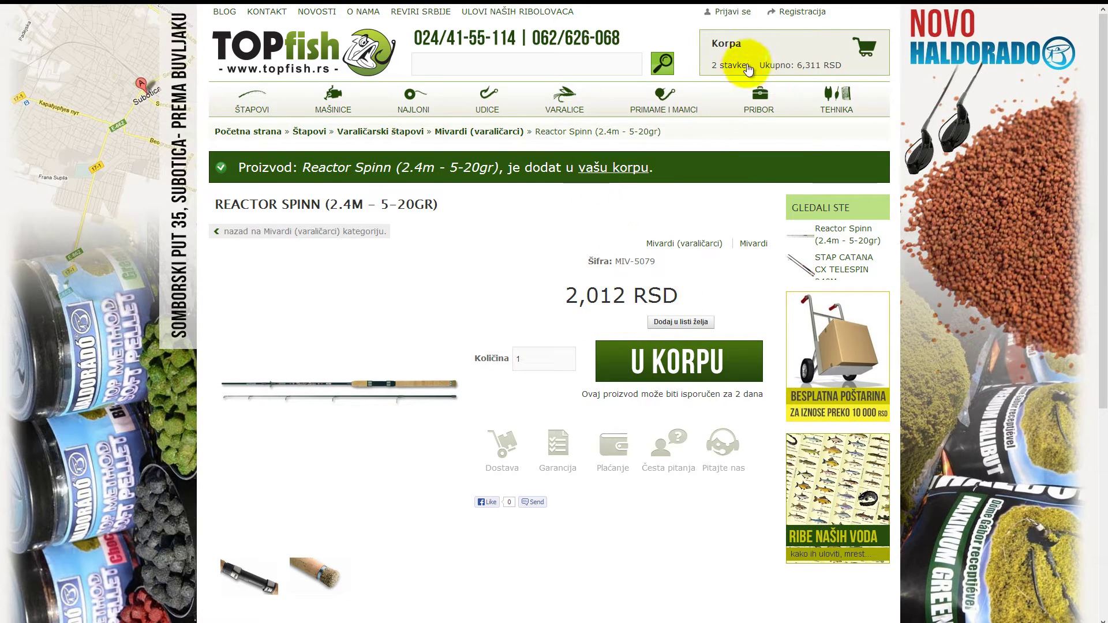
pyautogui.click(765, 46)
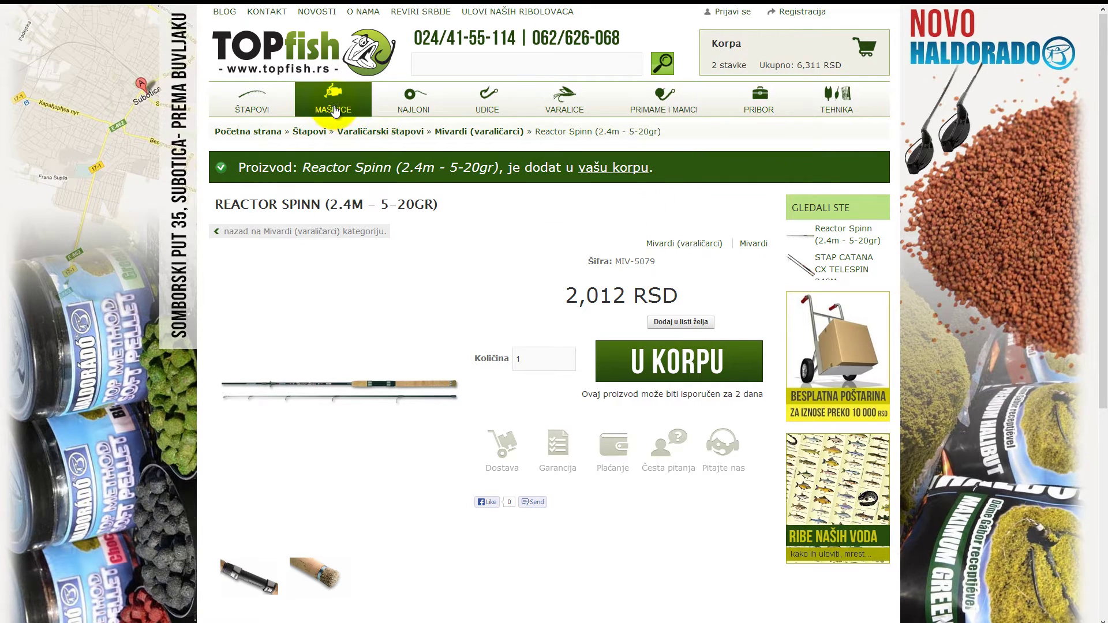
# Browse Mašinice > Prednja kočnica > Spro down to the SPRO – SPORTSMAN SW 650 at 9,242 RSD
pyautogui.moveTo(335, 110)
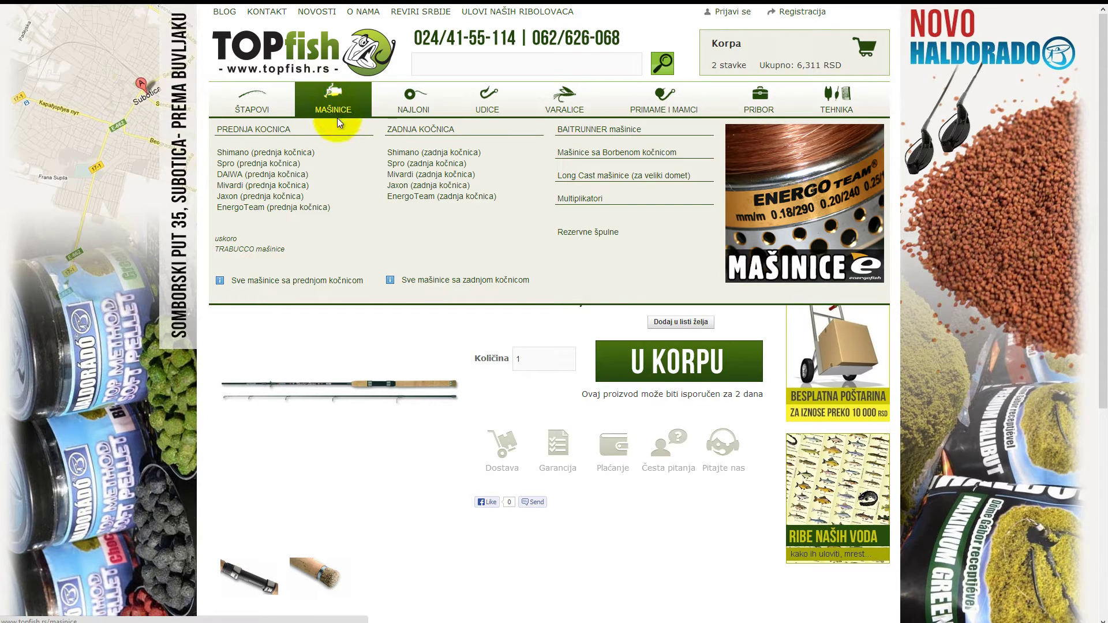
pyautogui.click(244, 165)
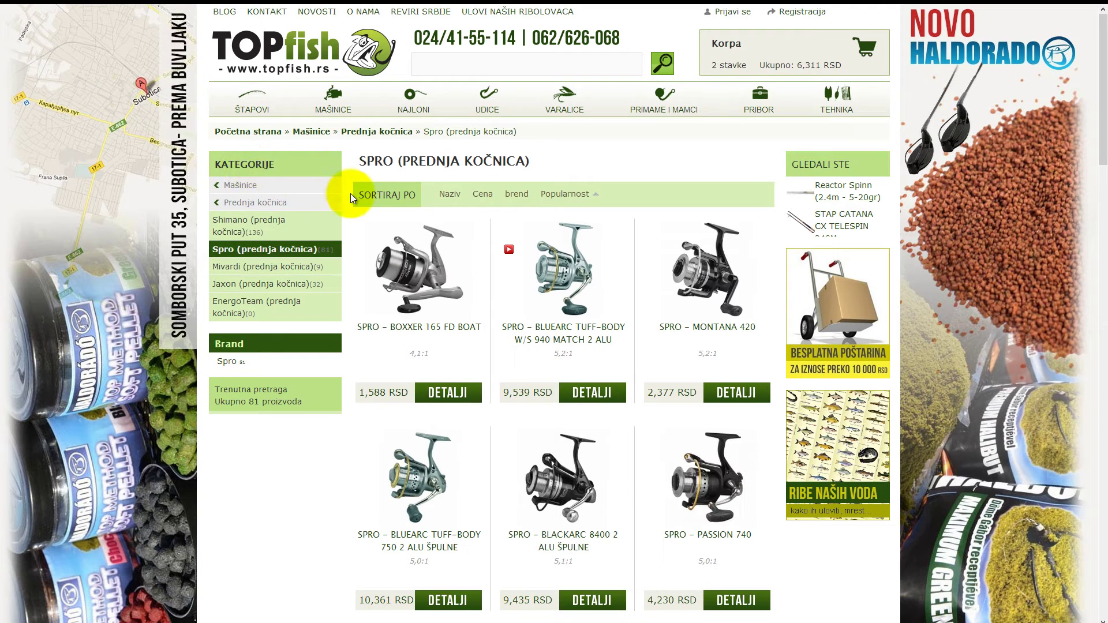
pyautogui.scroll(-1, 528, 194)
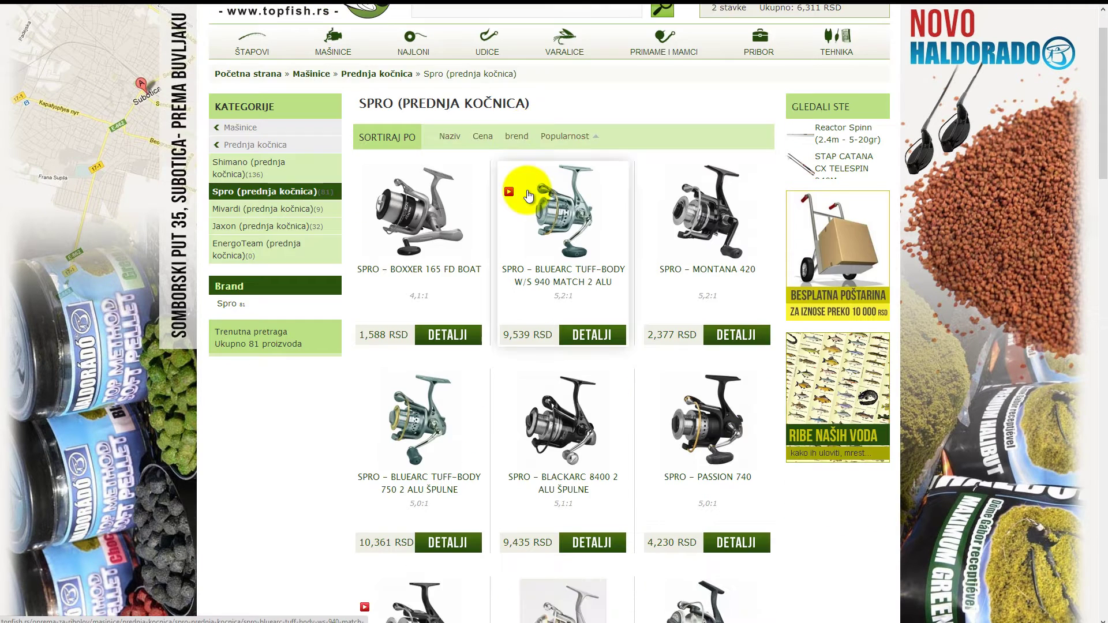
pyautogui.scroll(-2, 527, 195)
pyautogui.scroll(-1, 528, 194)
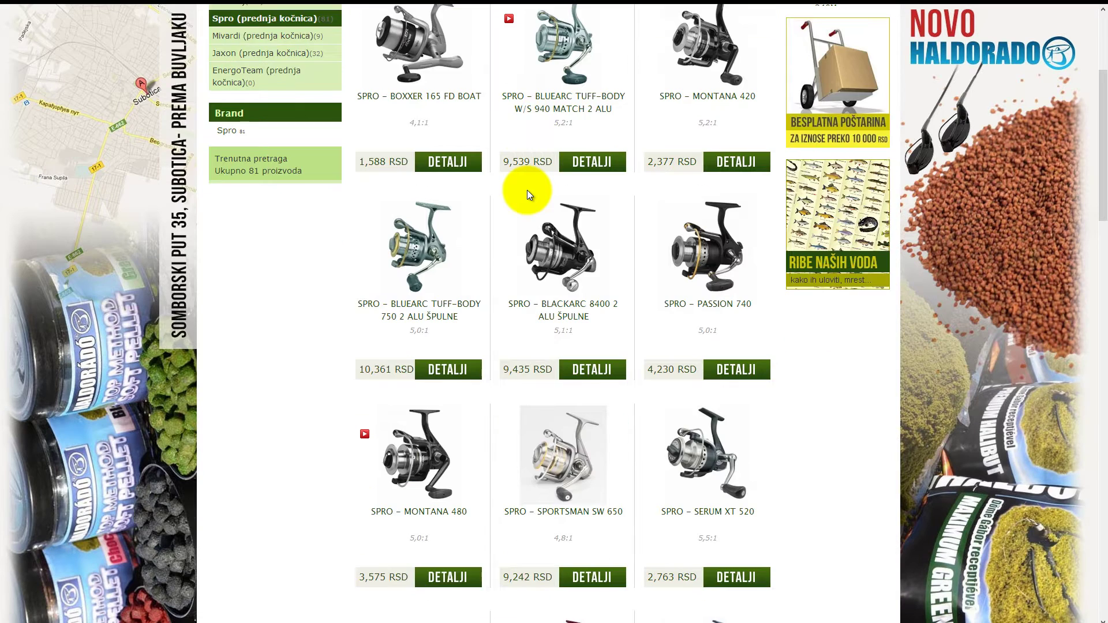
pyautogui.scroll(-1, 527, 190)
pyautogui.scroll(-2, 528, 189)
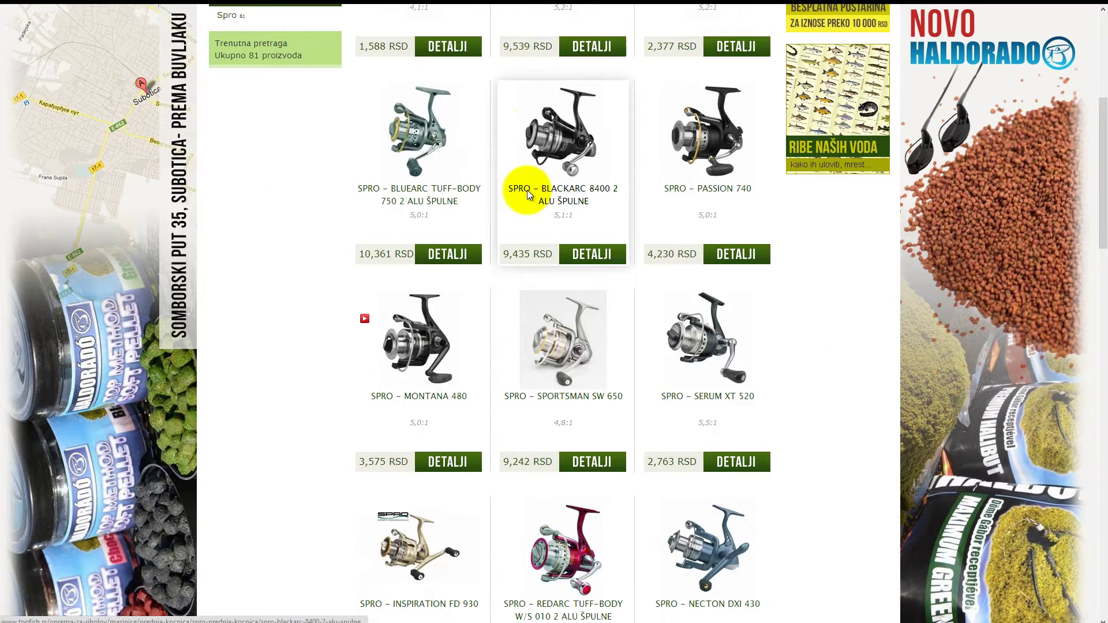
pyautogui.scroll(-1, 528, 191)
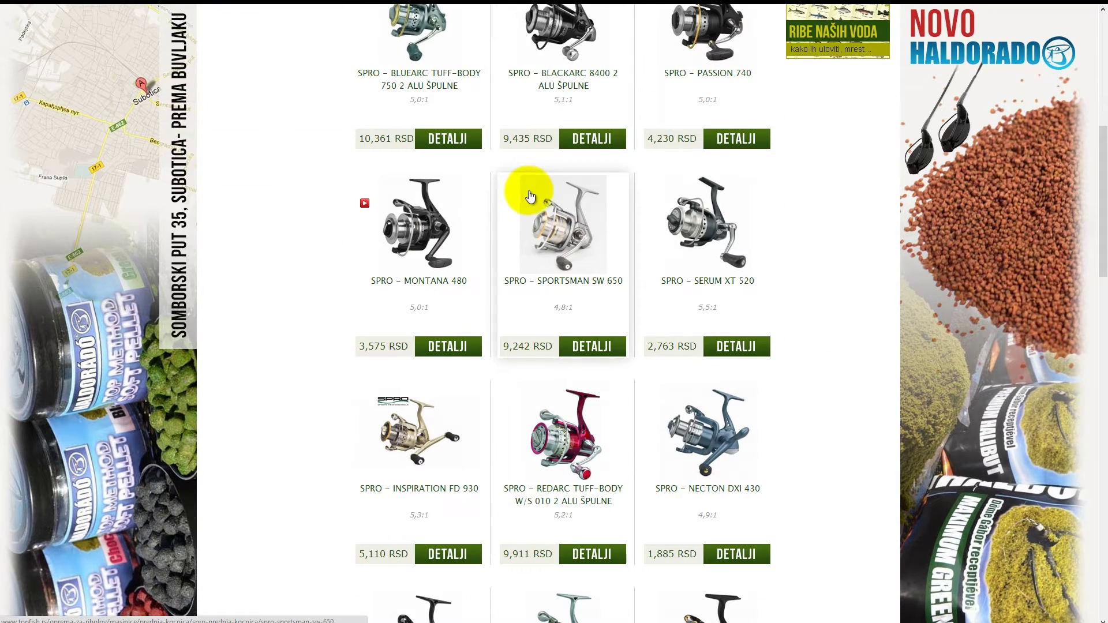
# Add the Spro Sportsman SW 650 reel and check the cart (3 items, 15,553 RSD), then go to VARALICE
pyautogui.click(560, 234)
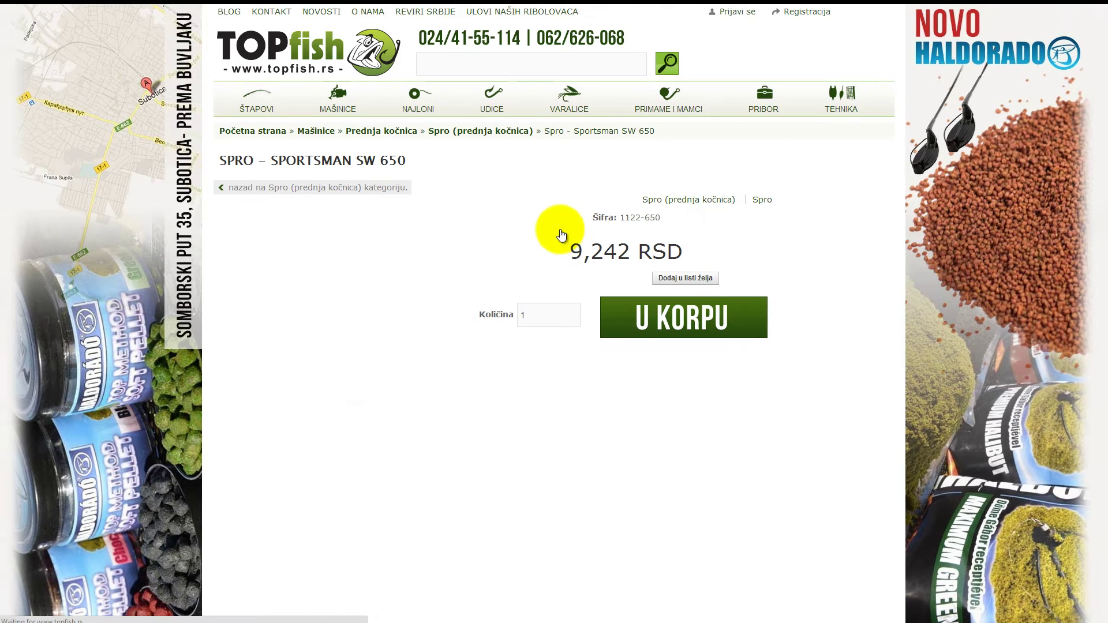
pyautogui.scroll(-1, 548, 224)
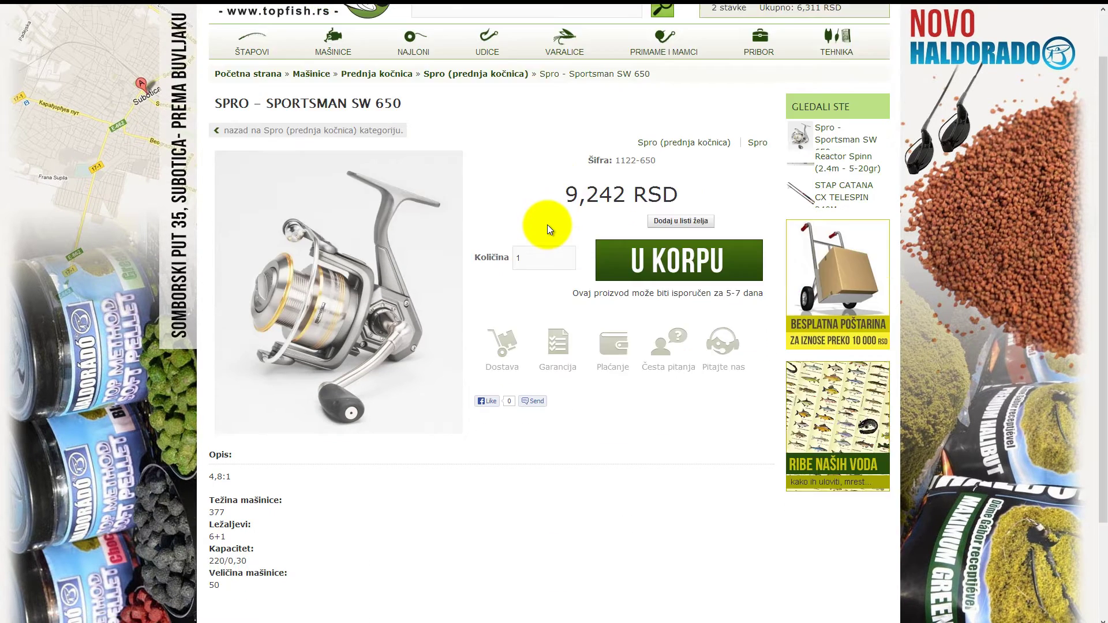
pyautogui.scroll(-1, 549, 228)
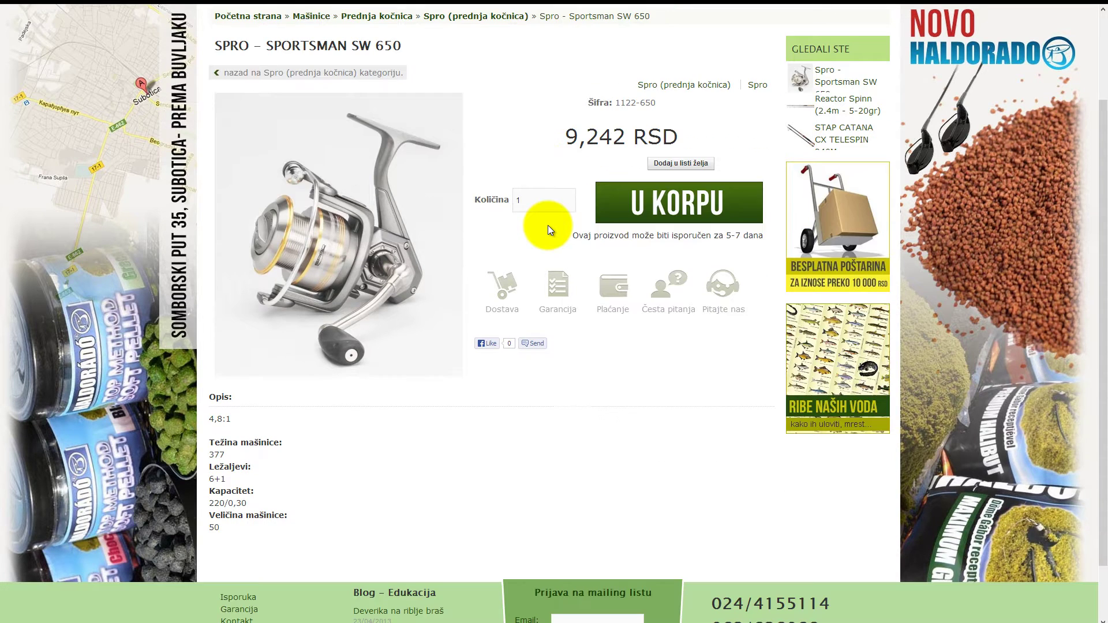
pyautogui.click(617, 213)
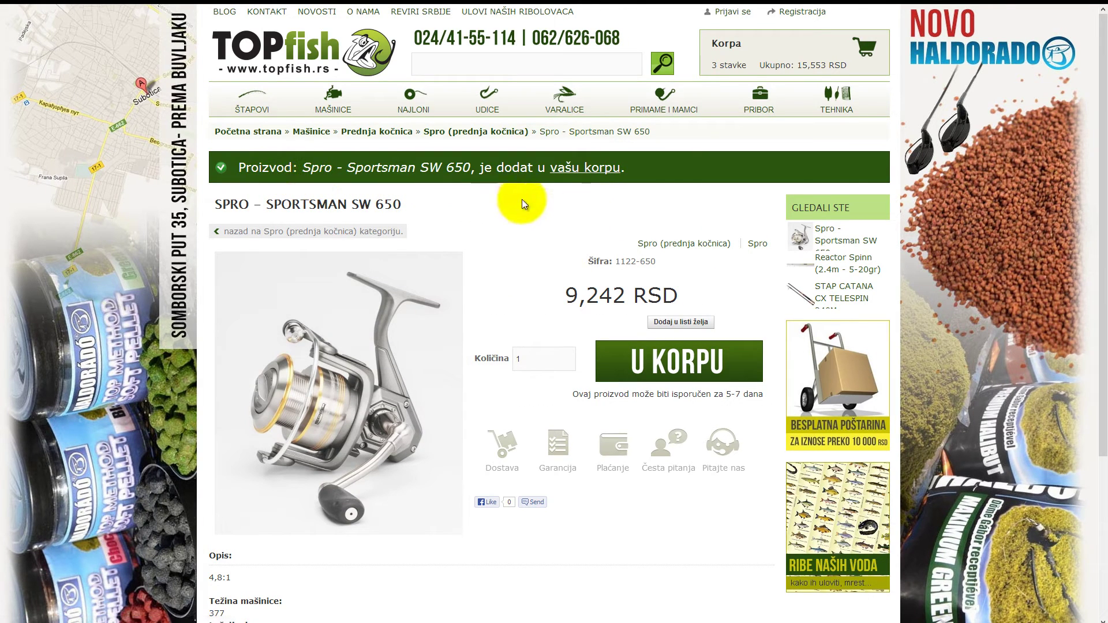
pyautogui.click(748, 53)
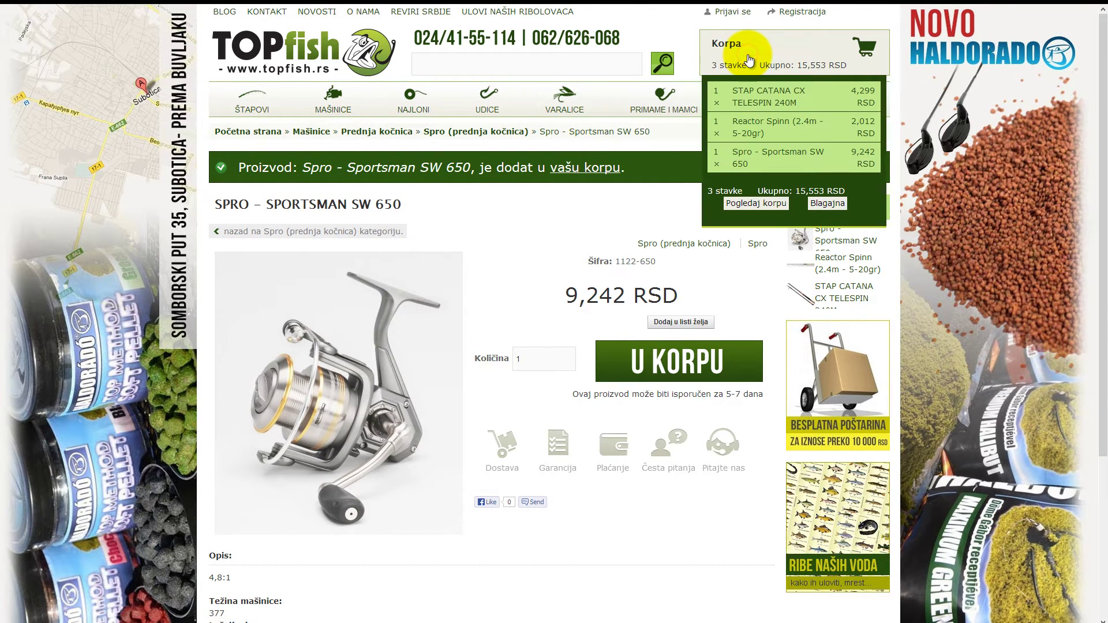
pyautogui.click(580, 100)
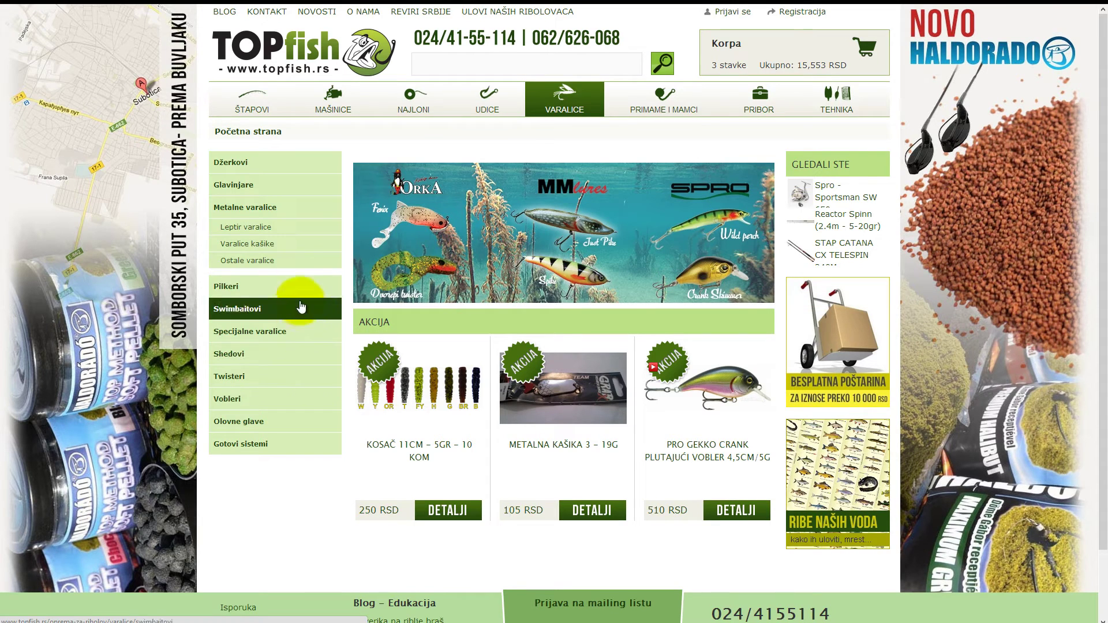
# Open Metalne varalice > Varalice kašike and browse its 8 spoons, including the Fire Tiger at 524 RSD
pyautogui.click(247, 246)
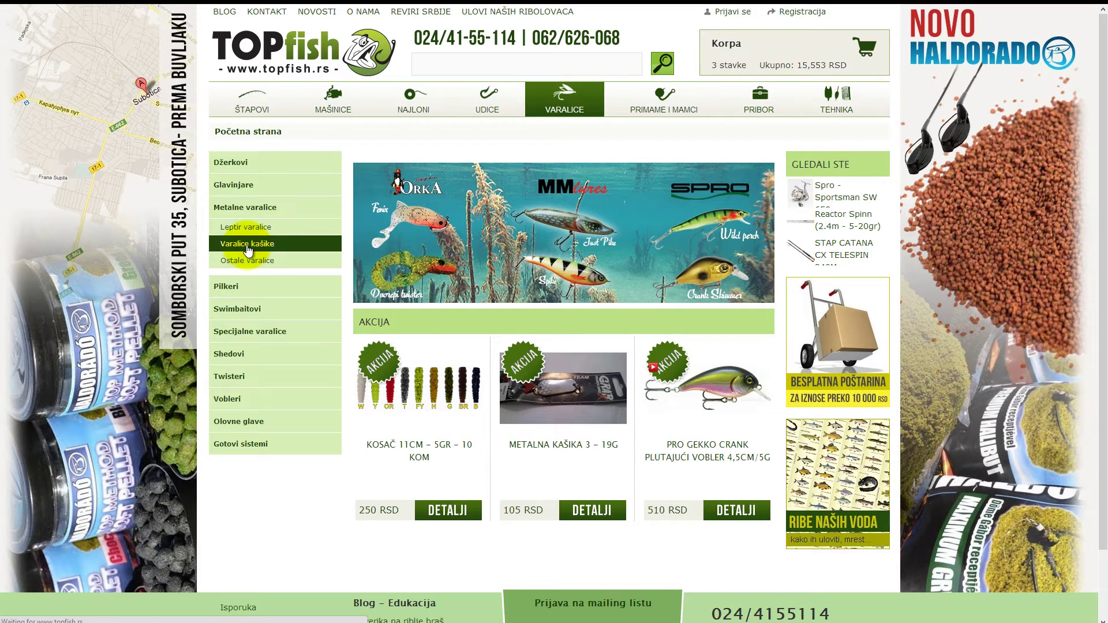
pyautogui.scroll(-2, 272, 254)
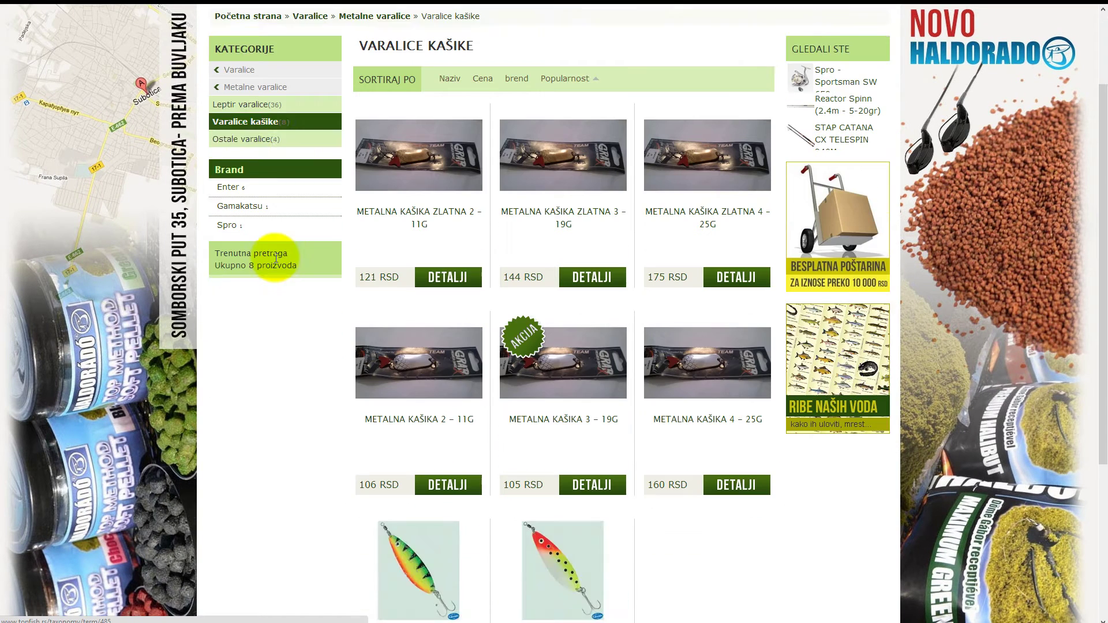
pyautogui.scroll(-2, 275, 258)
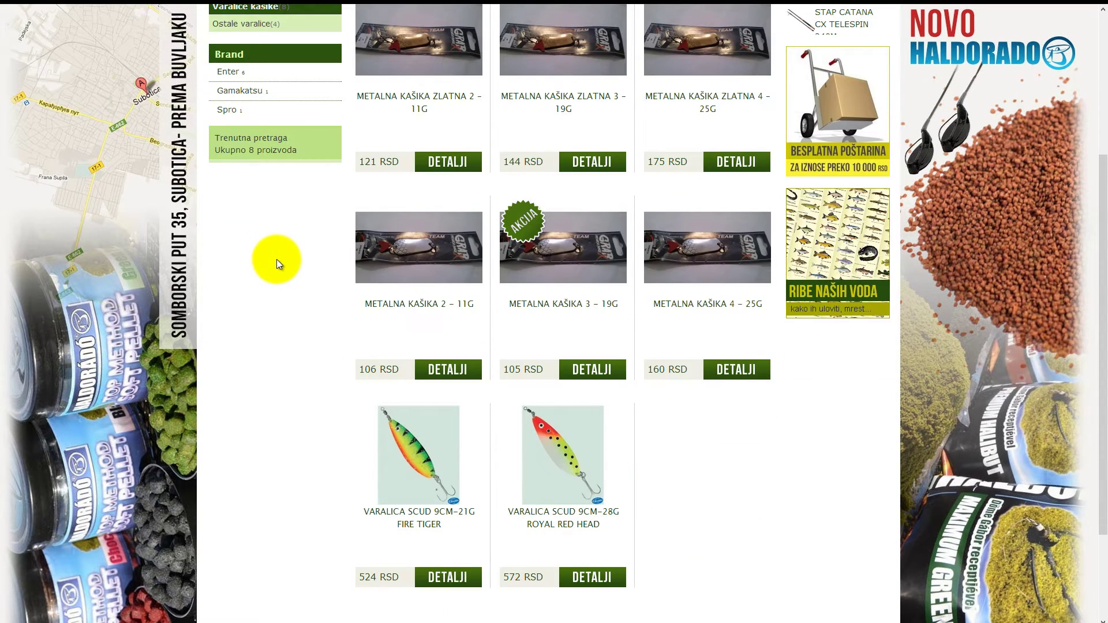
pyautogui.scroll(-1, 277, 260)
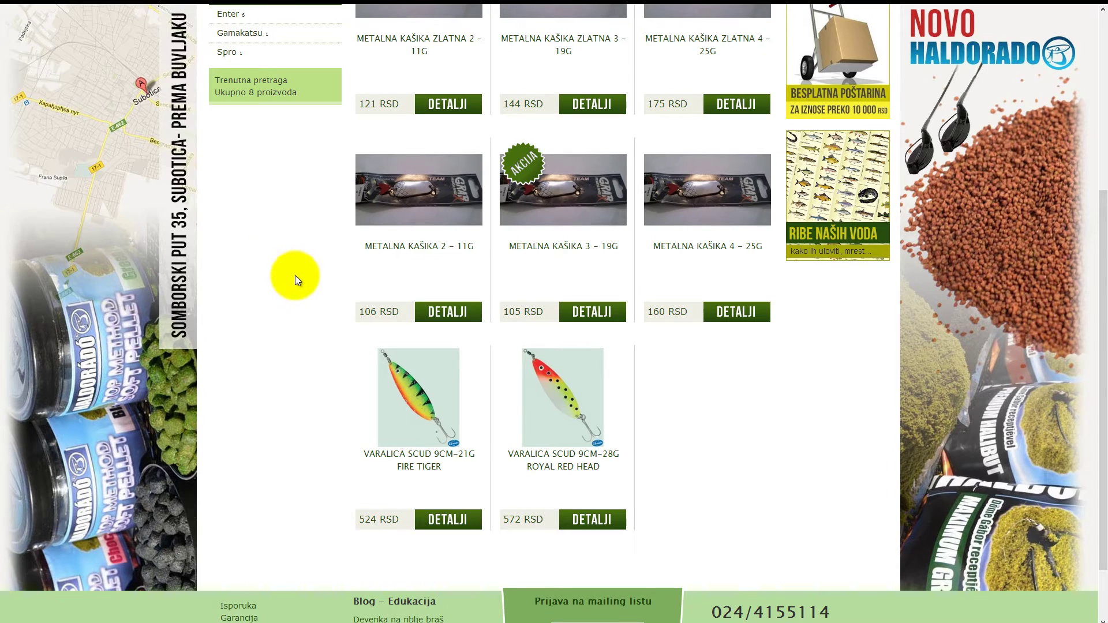
# Add the VARALICA SCUD 9CM-21G FIRE TIGER spoon and open the cart page showing 4 items, 16,077 RSD
pyautogui.click(412, 390)
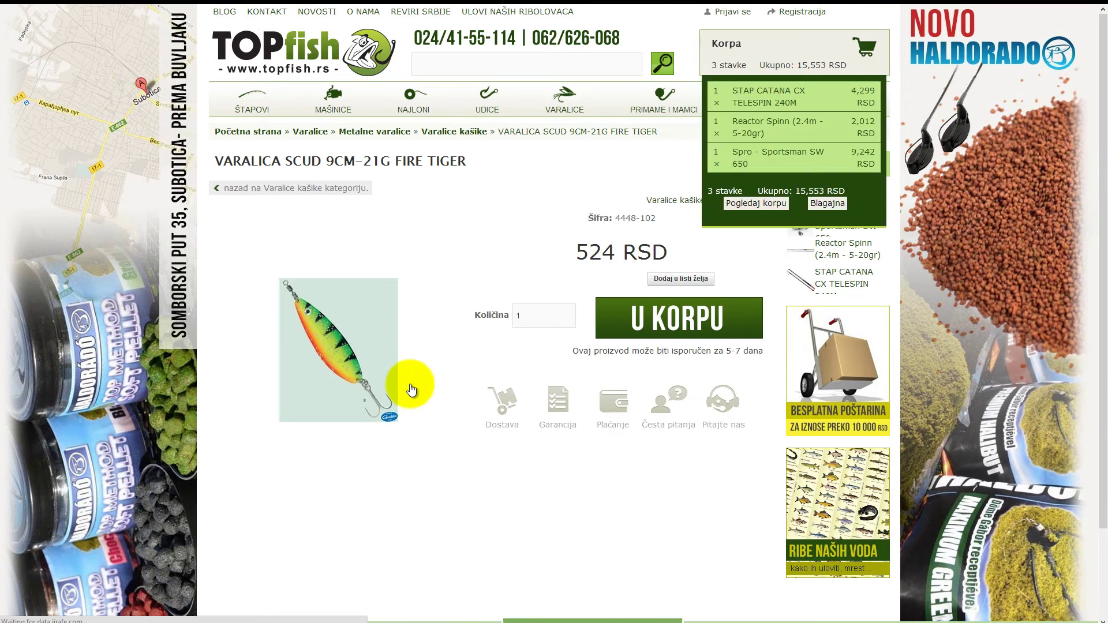
pyautogui.click(610, 324)
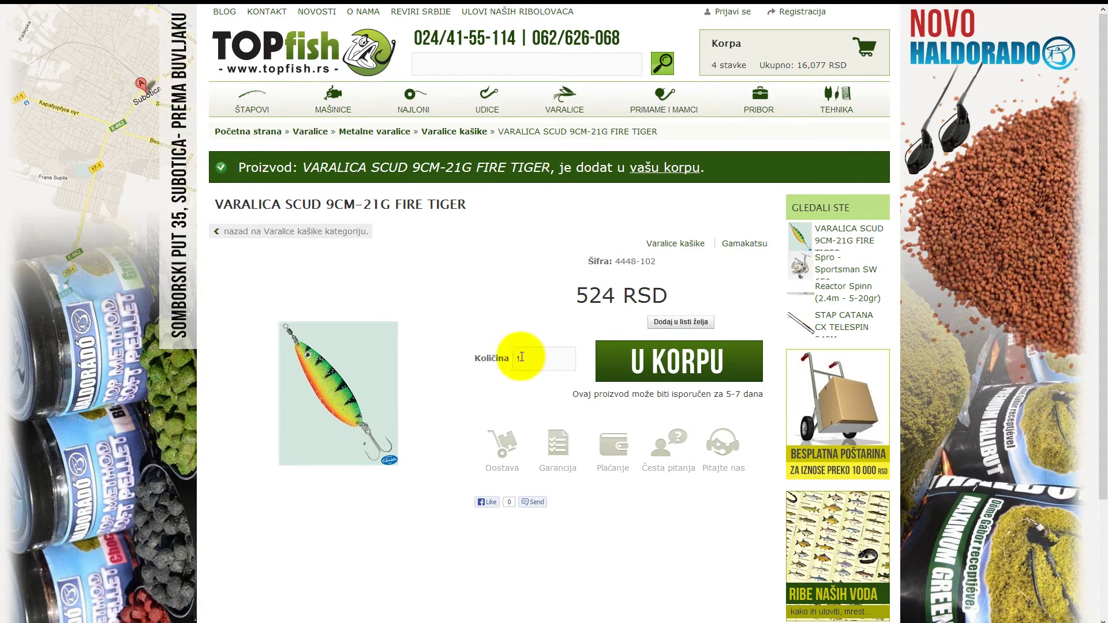
pyautogui.click(649, 168)
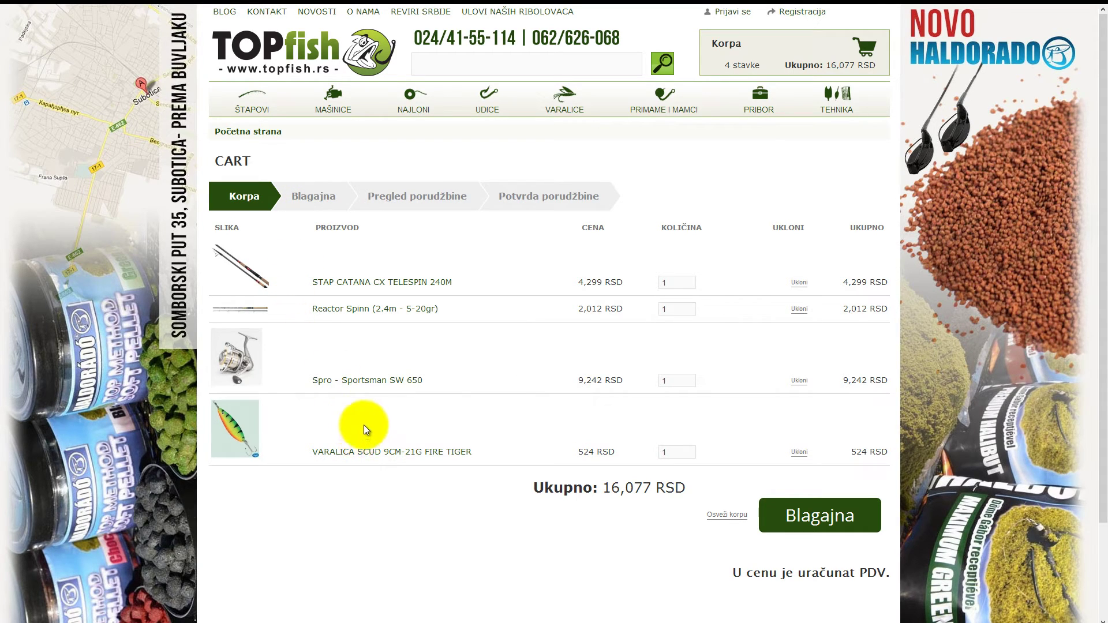
# Open NAJLONI > Najloni za varaličenje, listing 9 spinning lines such as FORMAX – BRIGHT CAST 150M
pyautogui.click(416, 105)
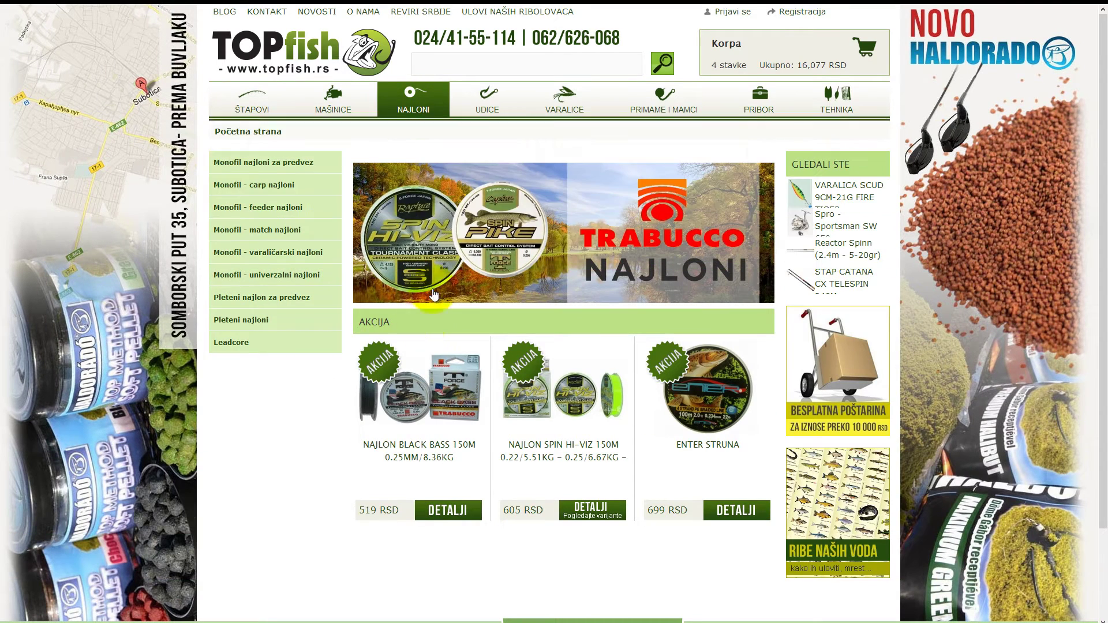
pyautogui.moveTo(427, 104)
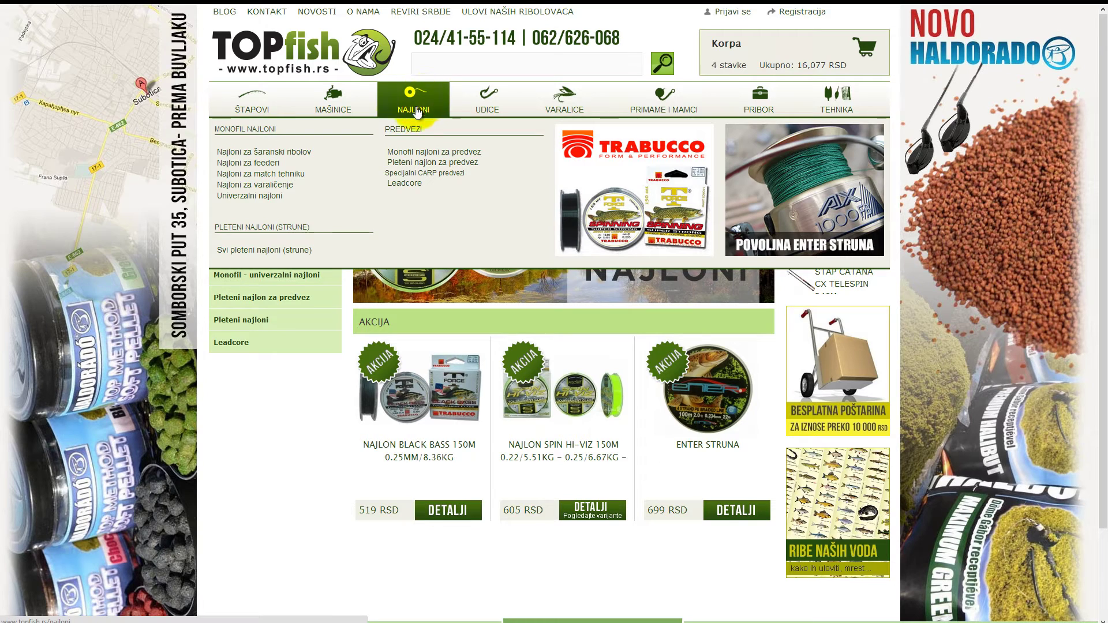
pyautogui.click(261, 186)
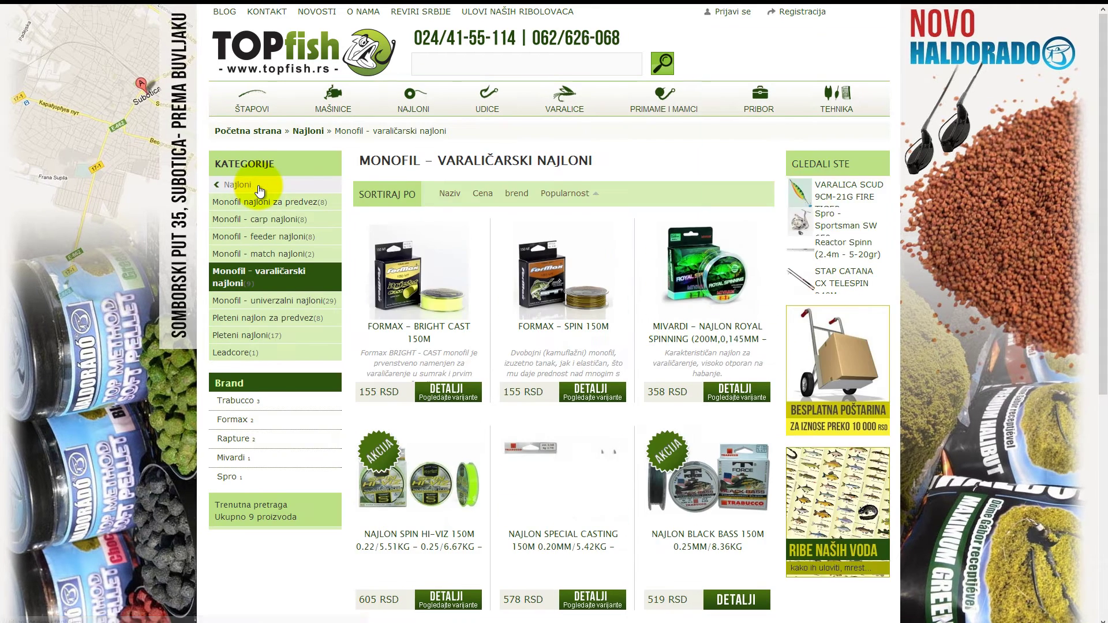
pyautogui.scroll(-1, 552, 156)
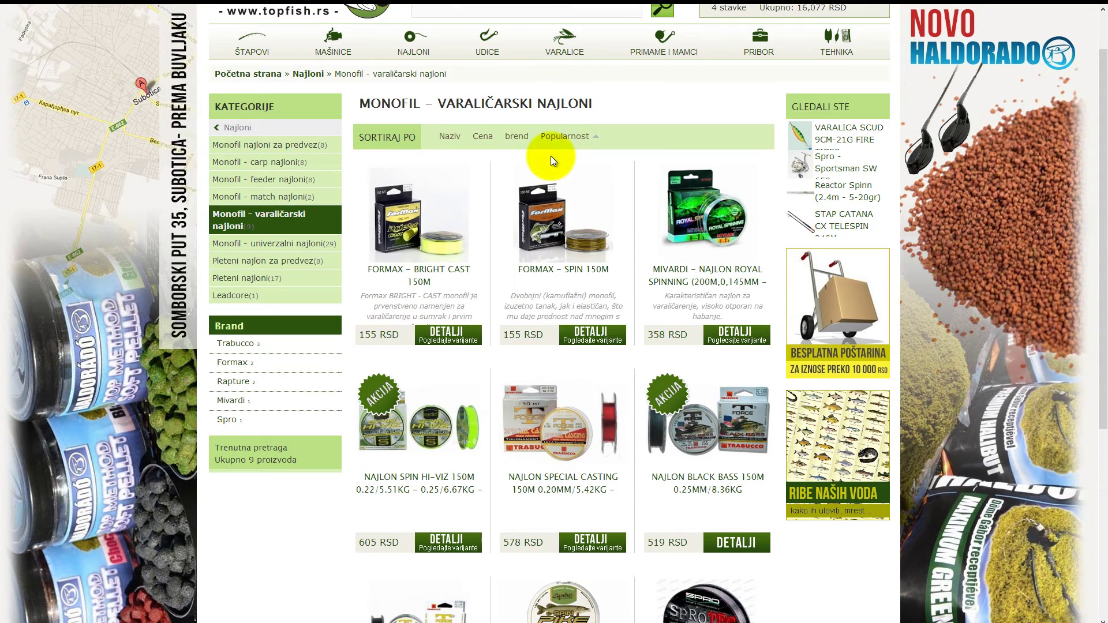
# Add 2 spools of Formax BRIGHT CAST 150m, variant 0.25 / 8,60 kg, bringing the cart to 16,553 RSD
pyautogui.click(402, 225)
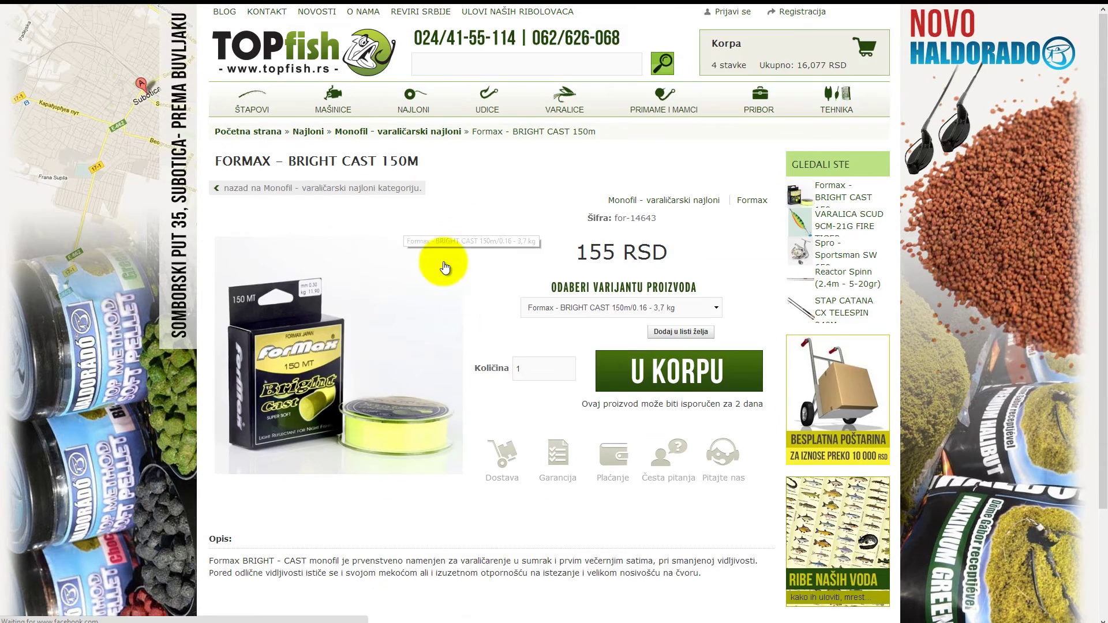
pyautogui.click(535, 372)
pyautogui.moveTo(513, 372); pyautogui.dragTo(507, 371)
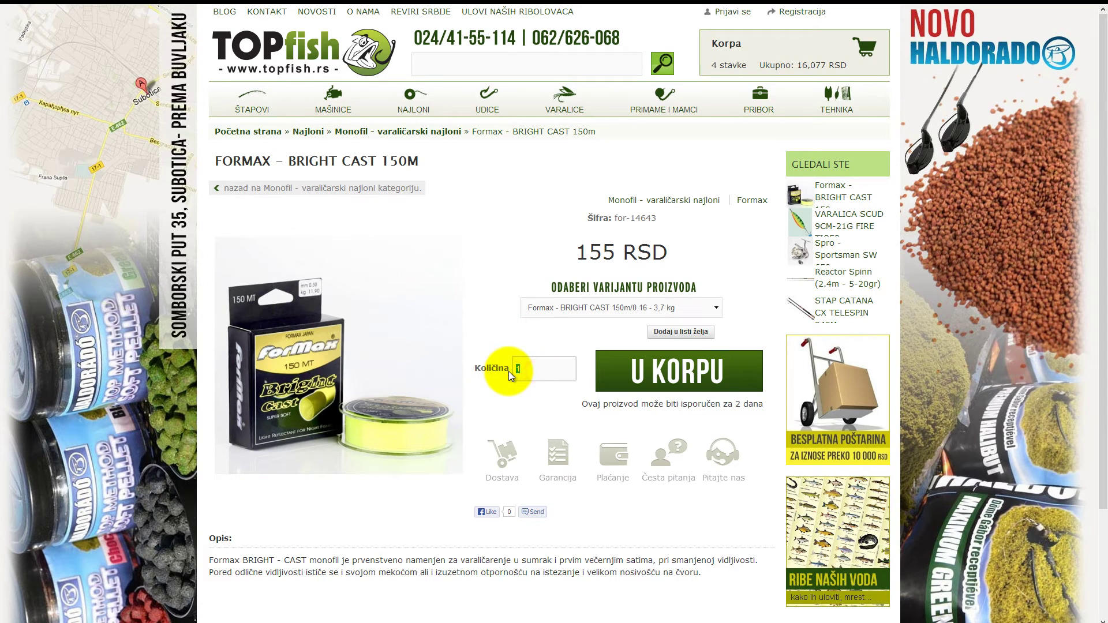
pyautogui.write('2')
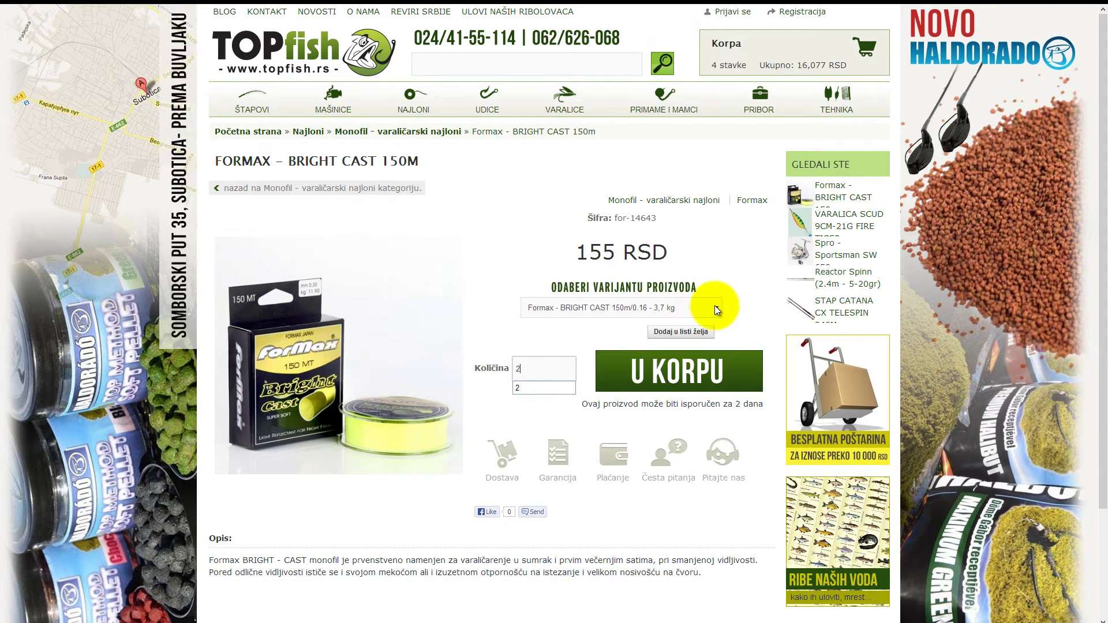
pyautogui.click(715, 306)
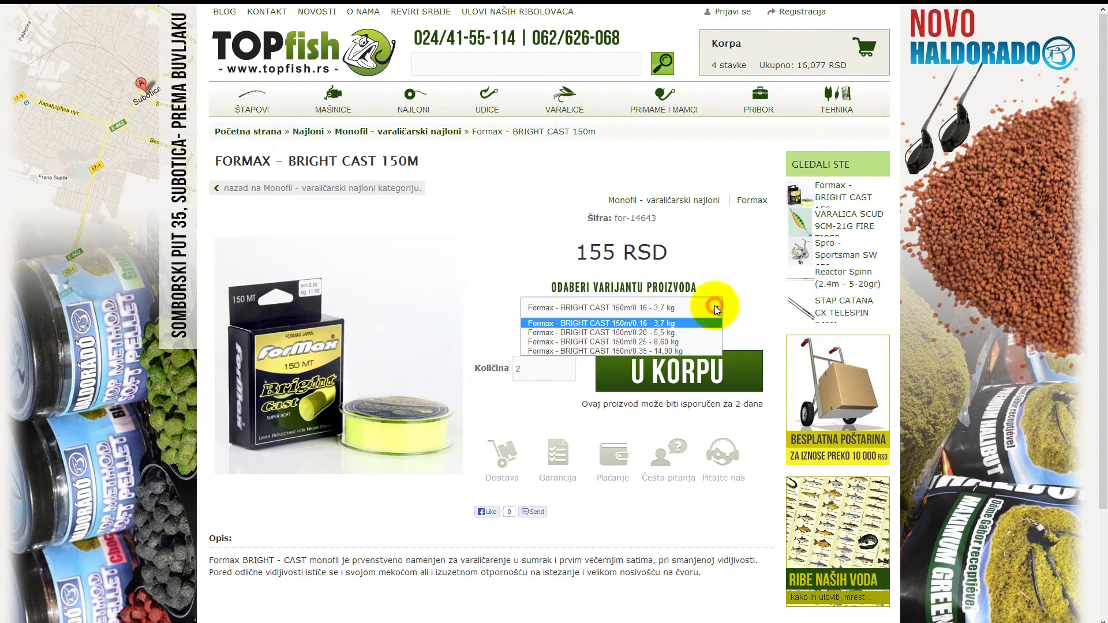
pyautogui.click(681, 342)
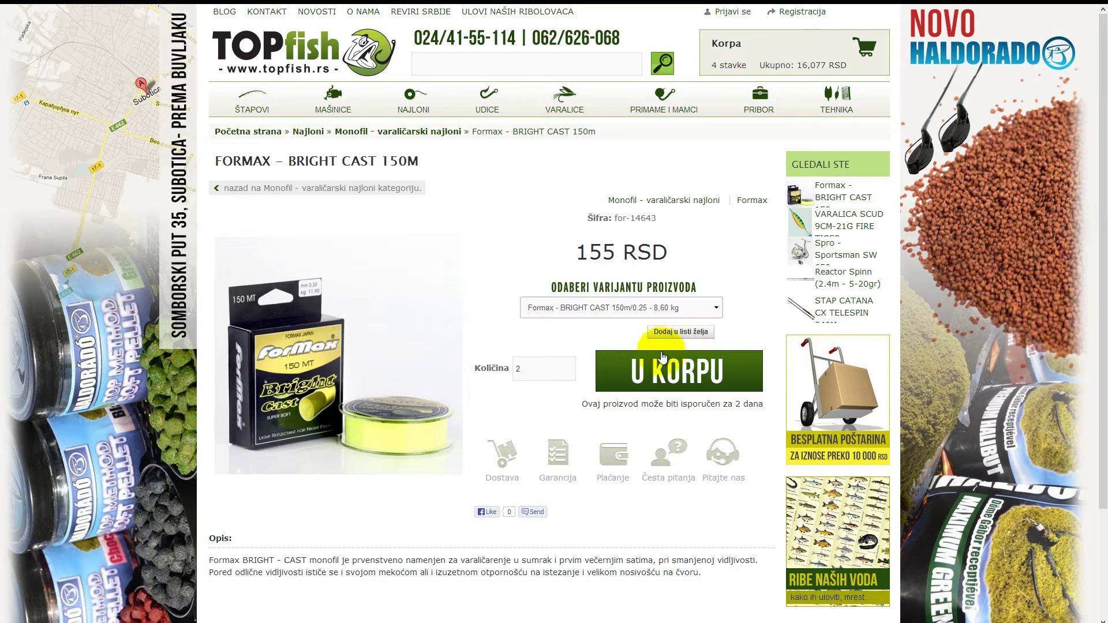
pyautogui.click(618, 376)
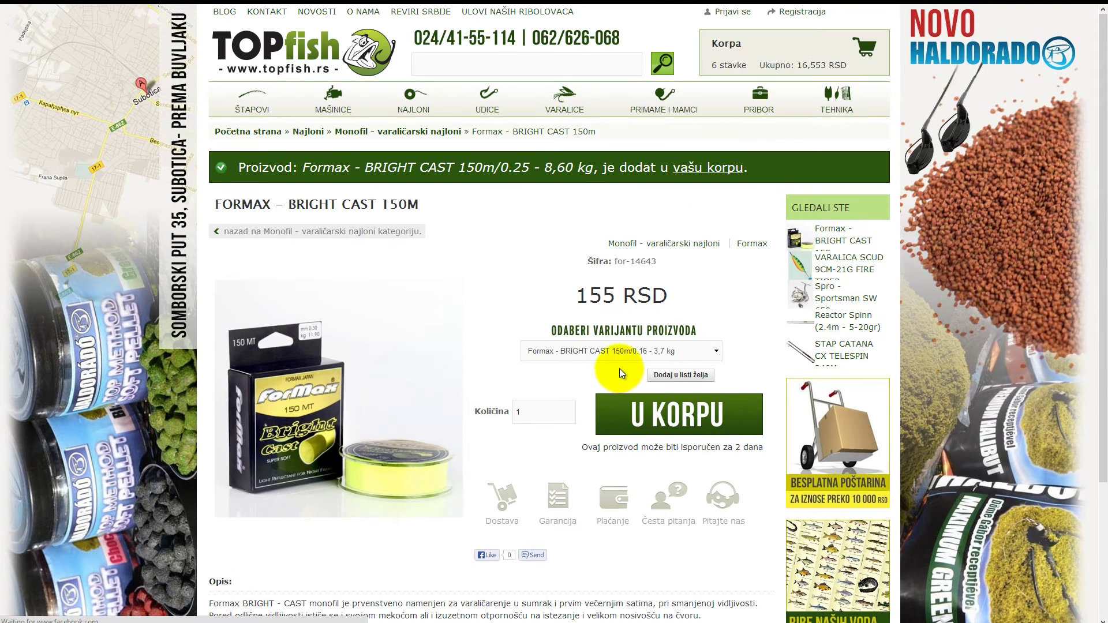
pyautogui.moveTo(757, 53)
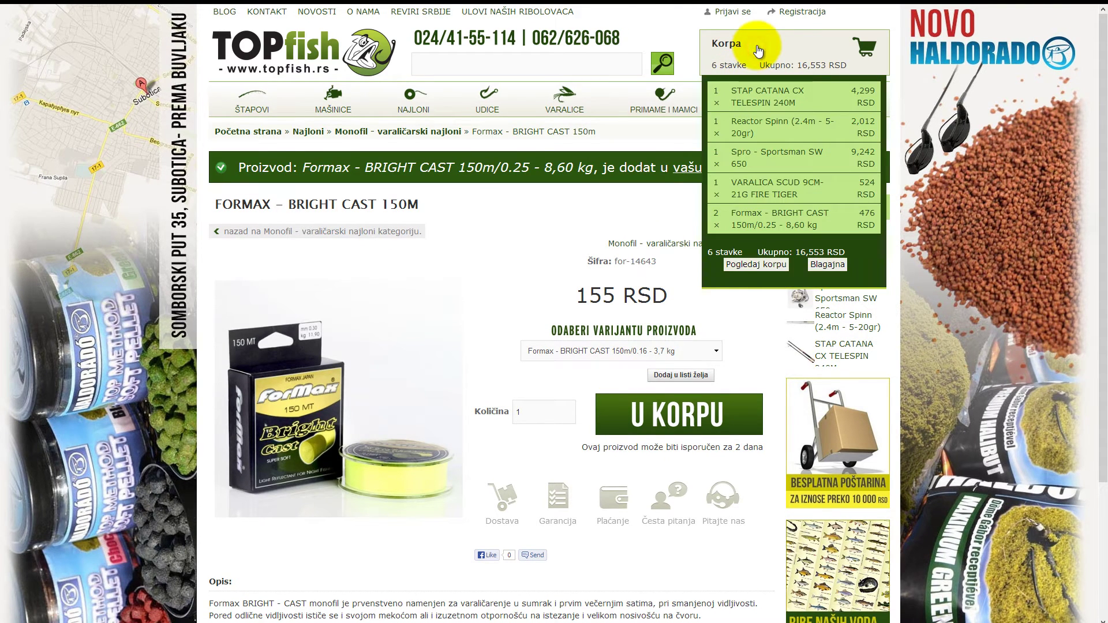
# Go to checkout from the cart and enter the buyer's e-mail and full name
pyautogui.click(820, 268)
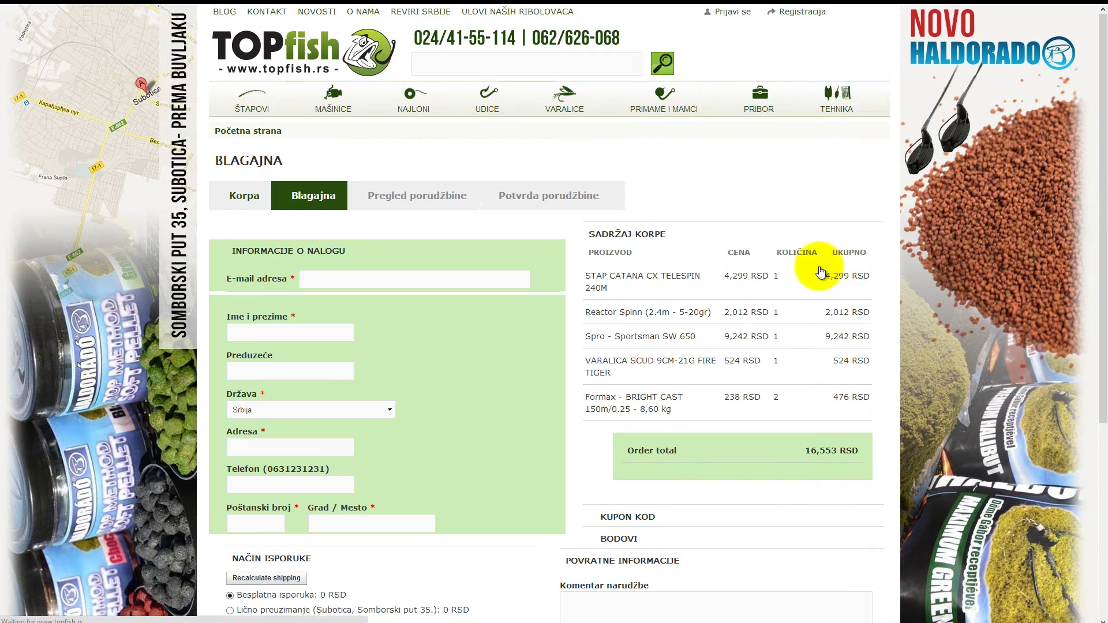
pyautogui.scroll(-2, 578, 212)
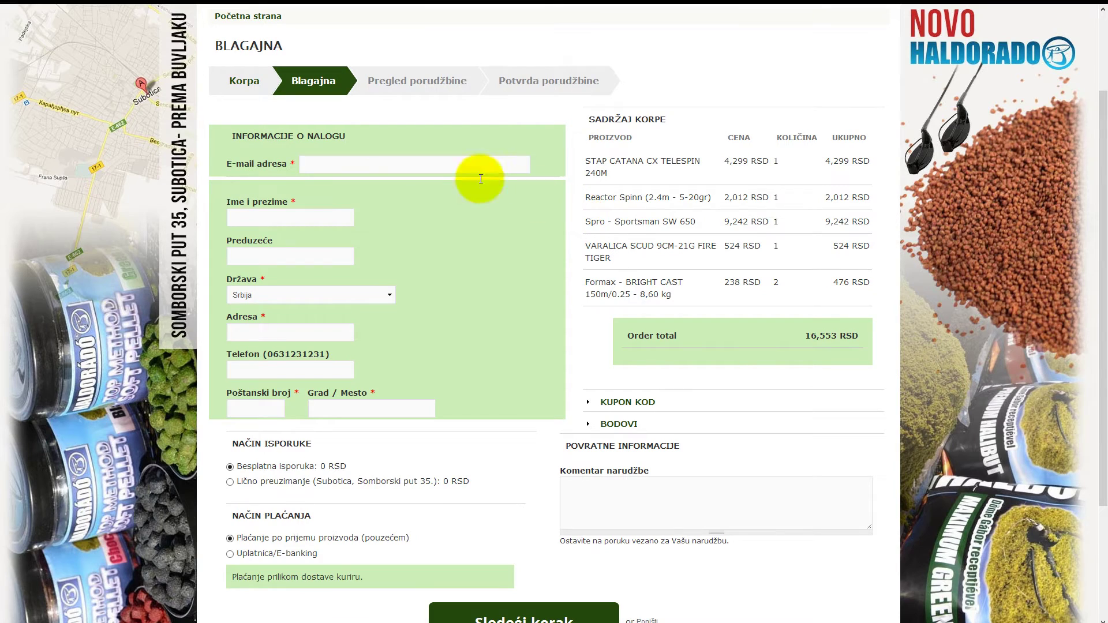
pyautogui.scroll(-1, 411, 166)
pyautogui.click(384, 109)
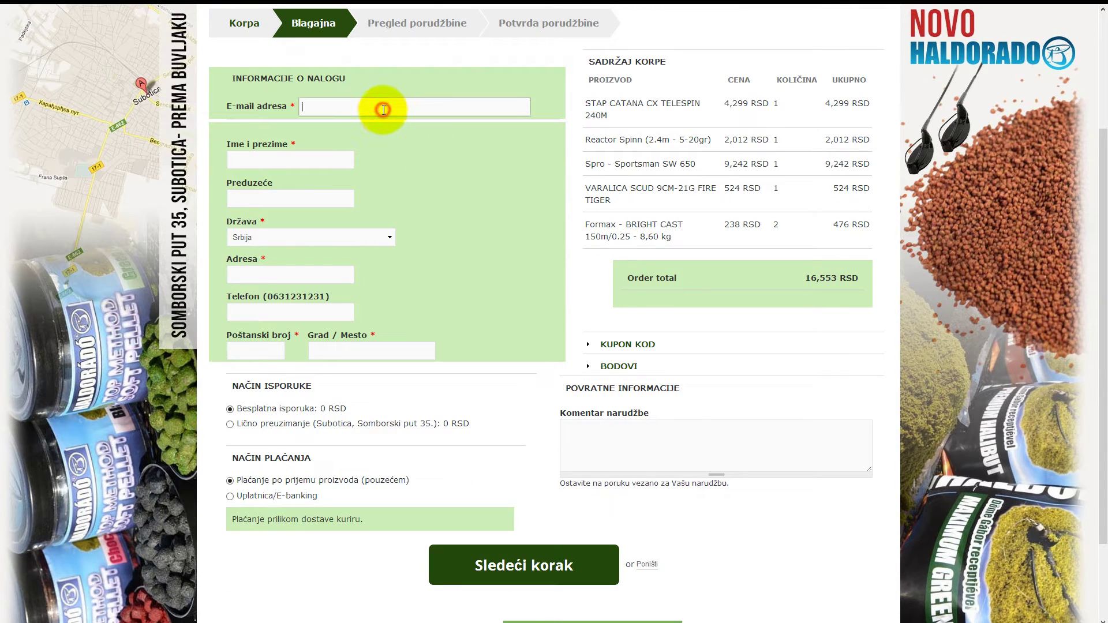
pyautogui.write('vas@email.com')
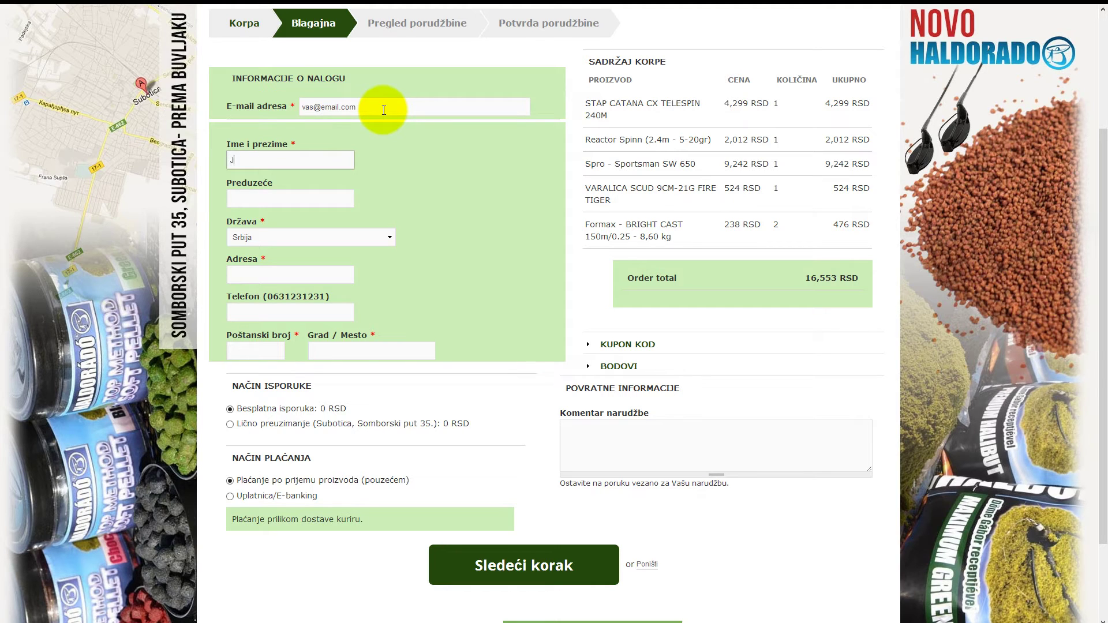
# Fill in the buyer's company name, street address and phone number
pyautogui.press('Tab')
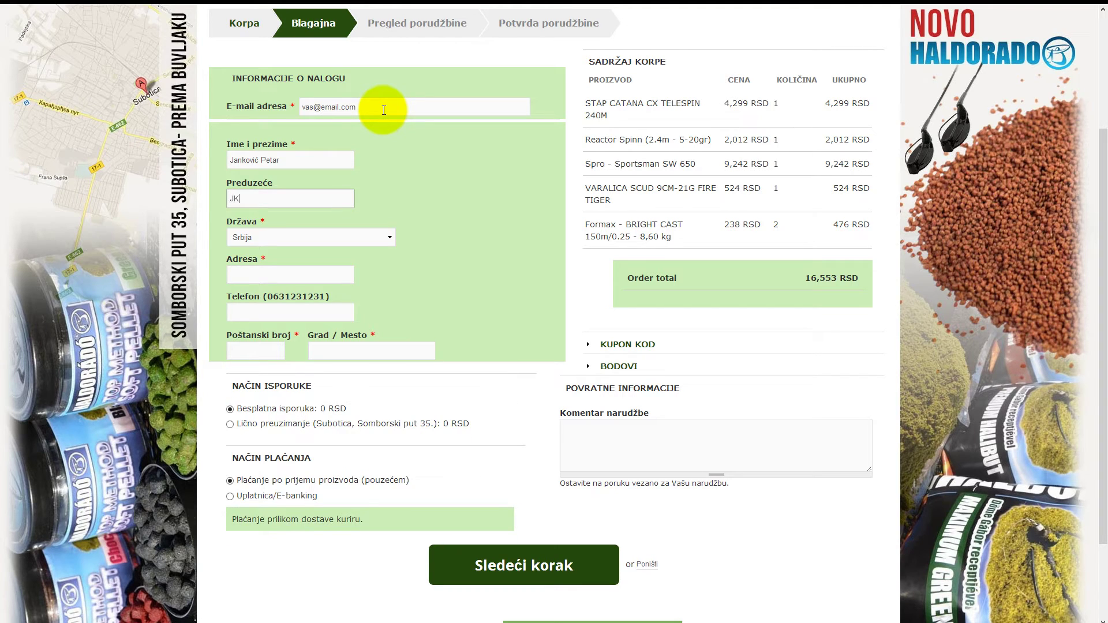
pyautogui.press('Tab')
pyautogui.press('Tab')
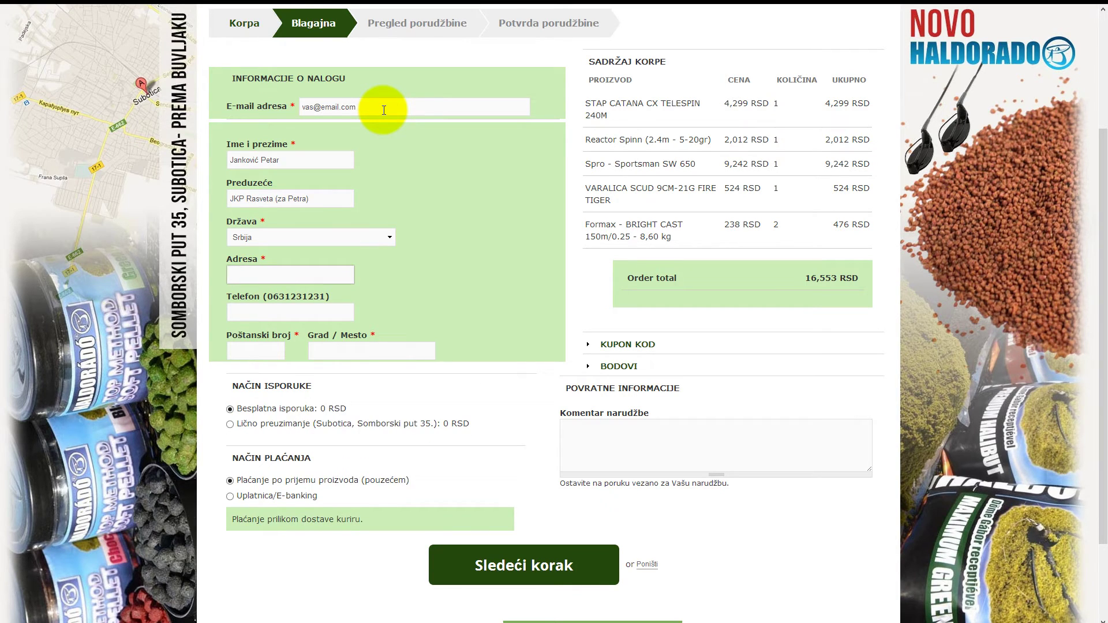
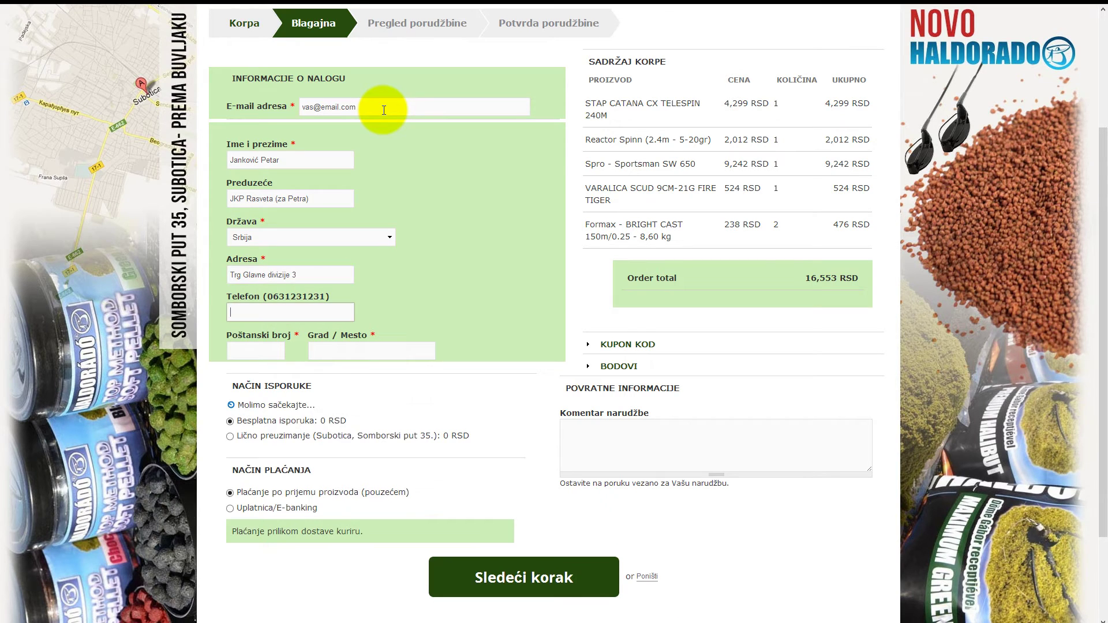
pyautogui.press('Tab')
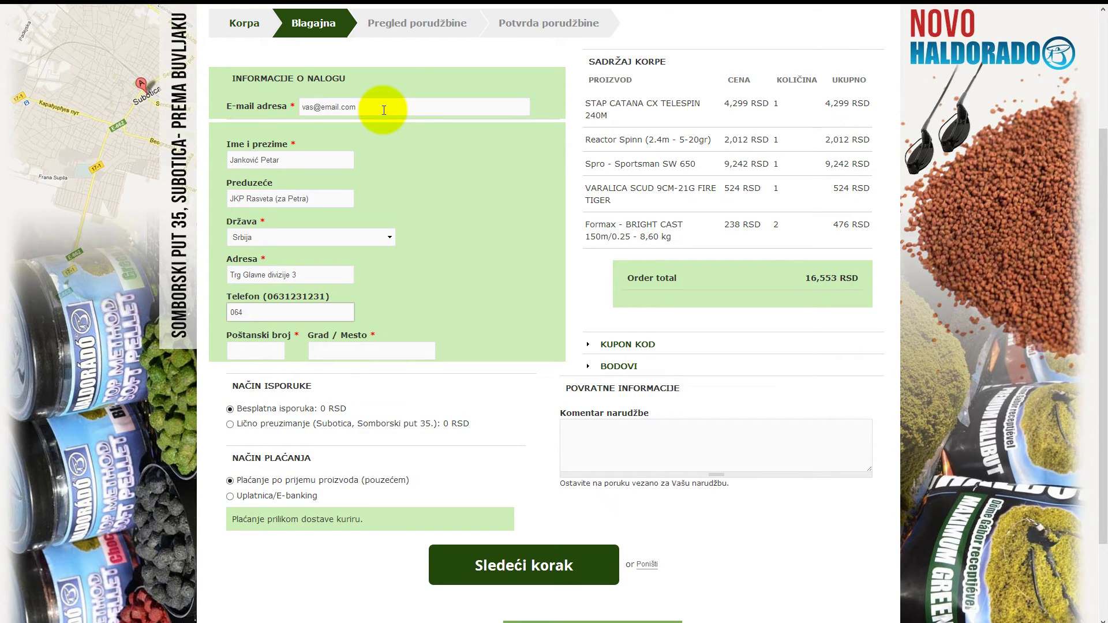
# Enter the buyer's postal code and city, correcting a typo in the city name
pyautogui.click(268, 353)
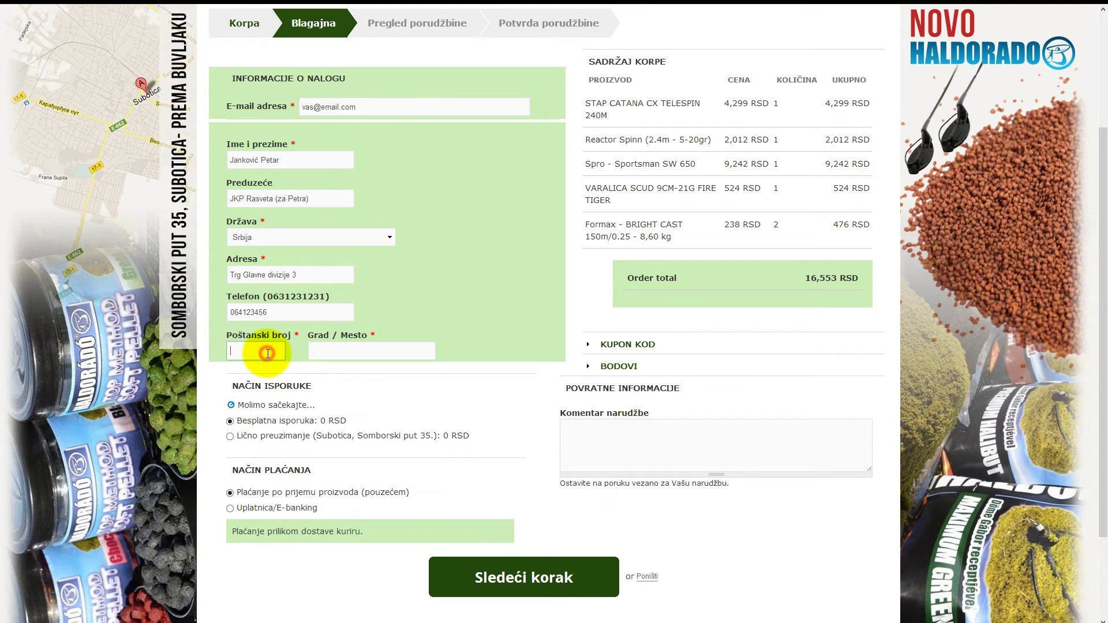
pyautogui.write('12')
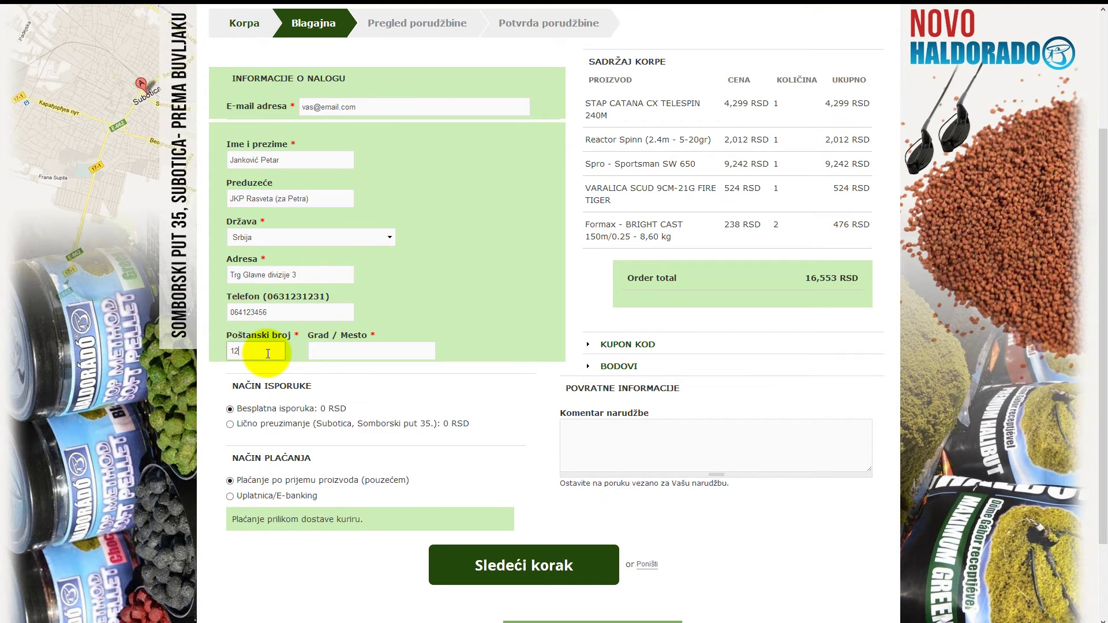
pyautogui.write('000')
pyautogui.press('Tab')
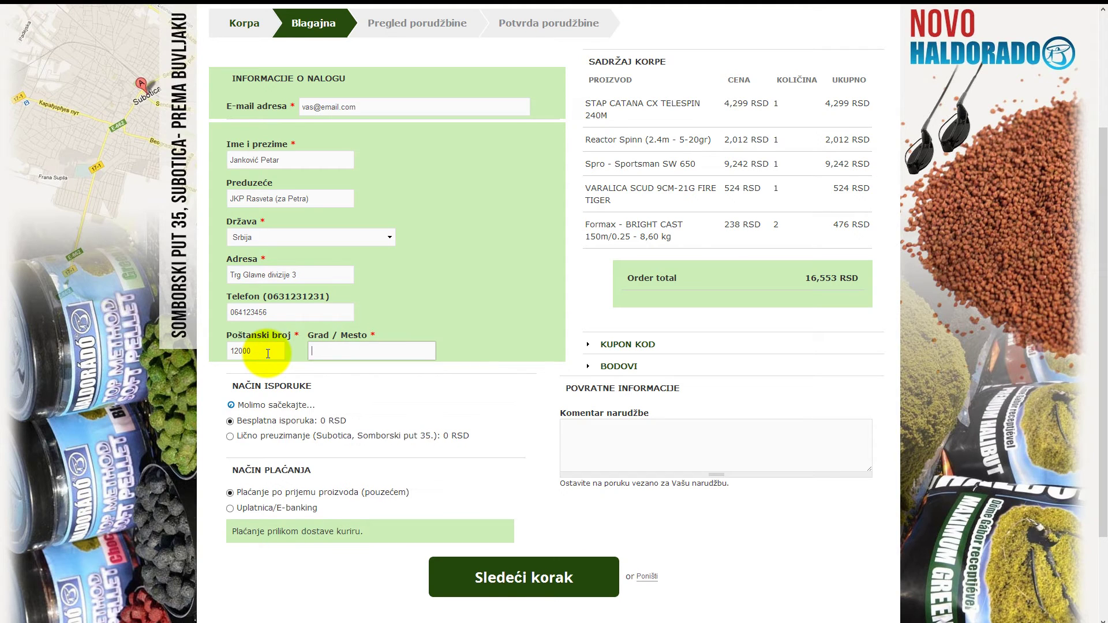
pyautogui.write('Para')
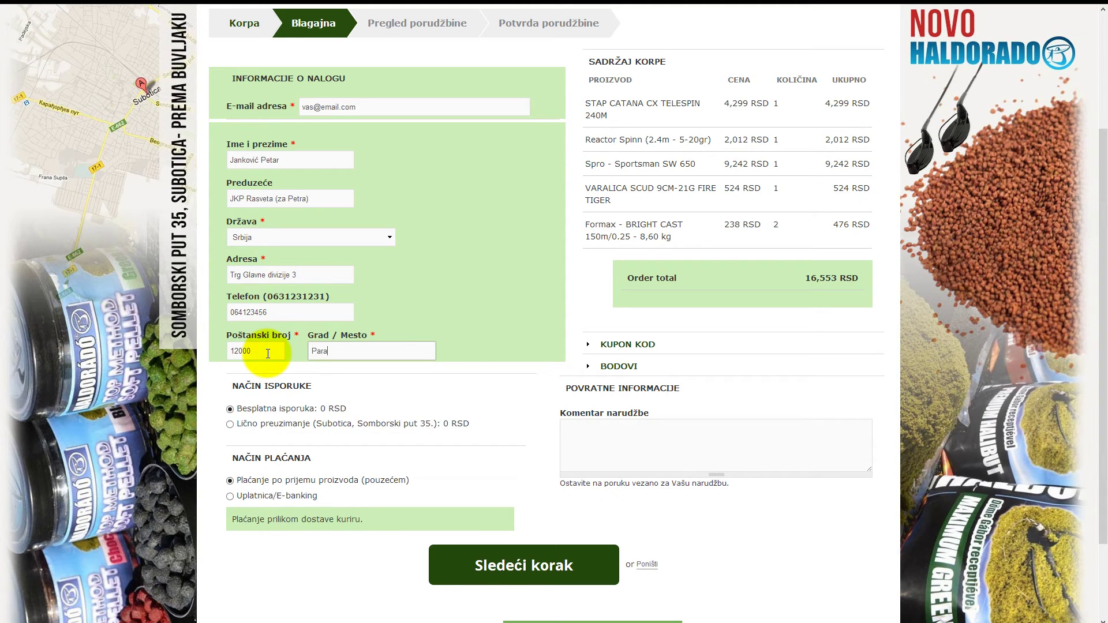
pyautogui.write('l')
pyautogui.press('BackSpace')
pyautogui.write('ćin')
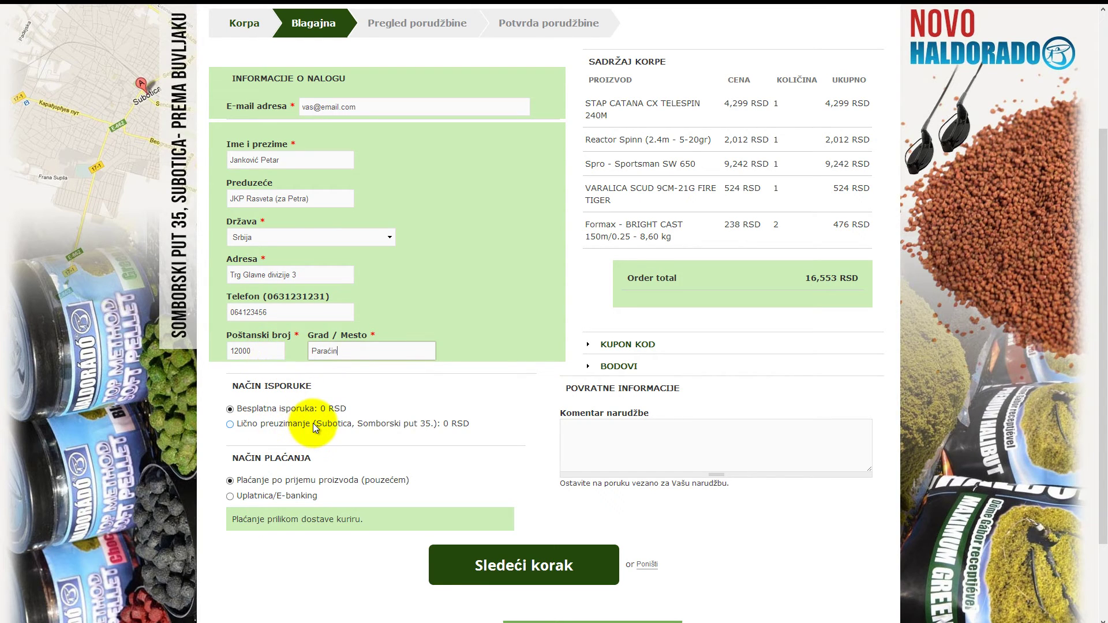
# Add the order comment 'Neka me kurir pozove 15 minuta pre isporuke.' and continue with Sledeći korak
pyautogui.scroll(-1, 313, 424)
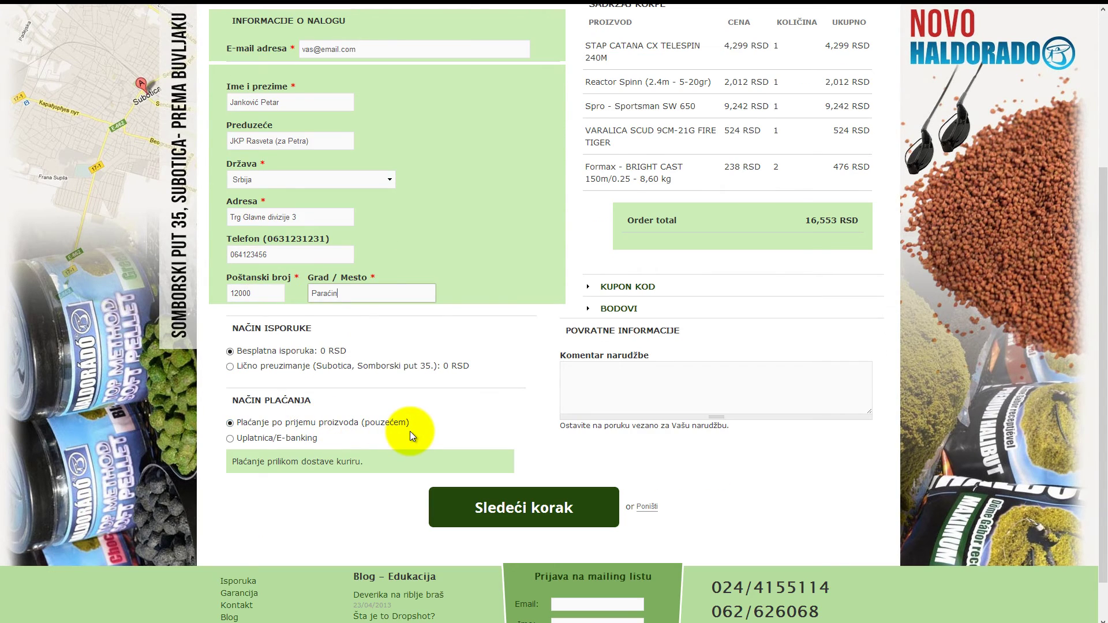
pyautogui.scroll(2, 410, 431)
pyautogui.scroll(-1, 418, 434)
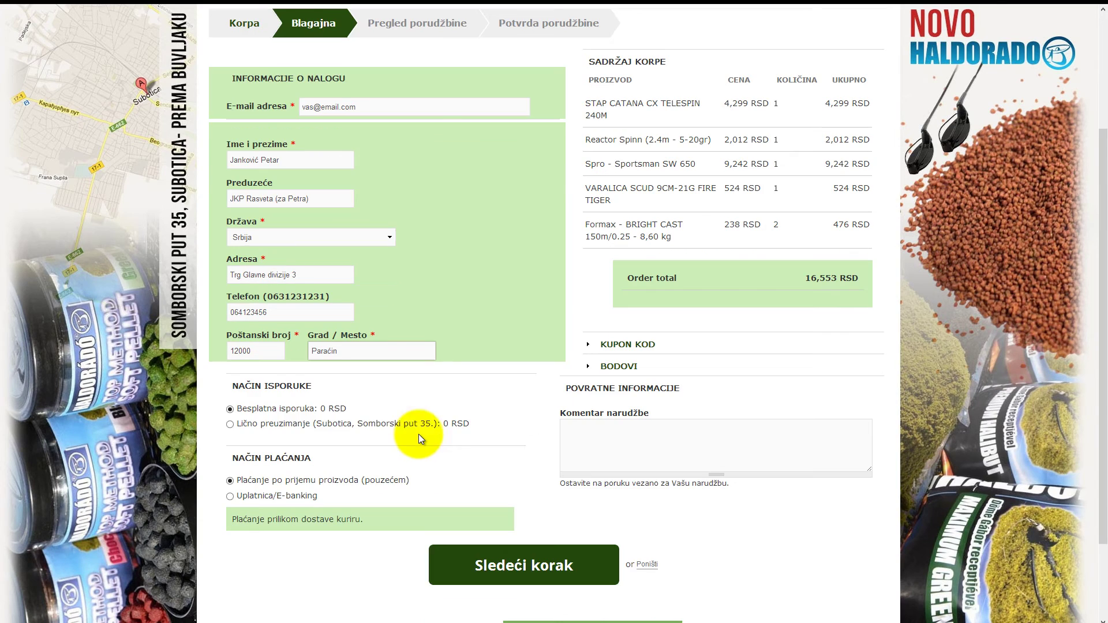
pyautogui.click(578, 448)
pyautogui.write('N')
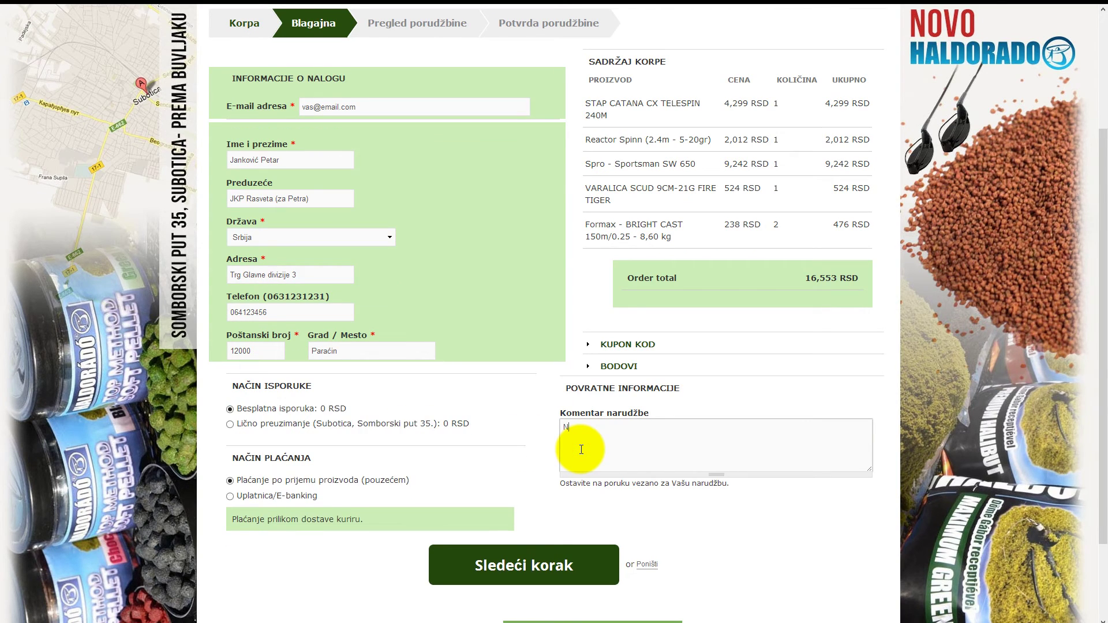
pyautogui.write('eka me kurir pozove 15 minuta pre isporuke.')
pyautogui.scroll(-1, 554, 457)
pyautogui.scroll(-1, 554, 458)
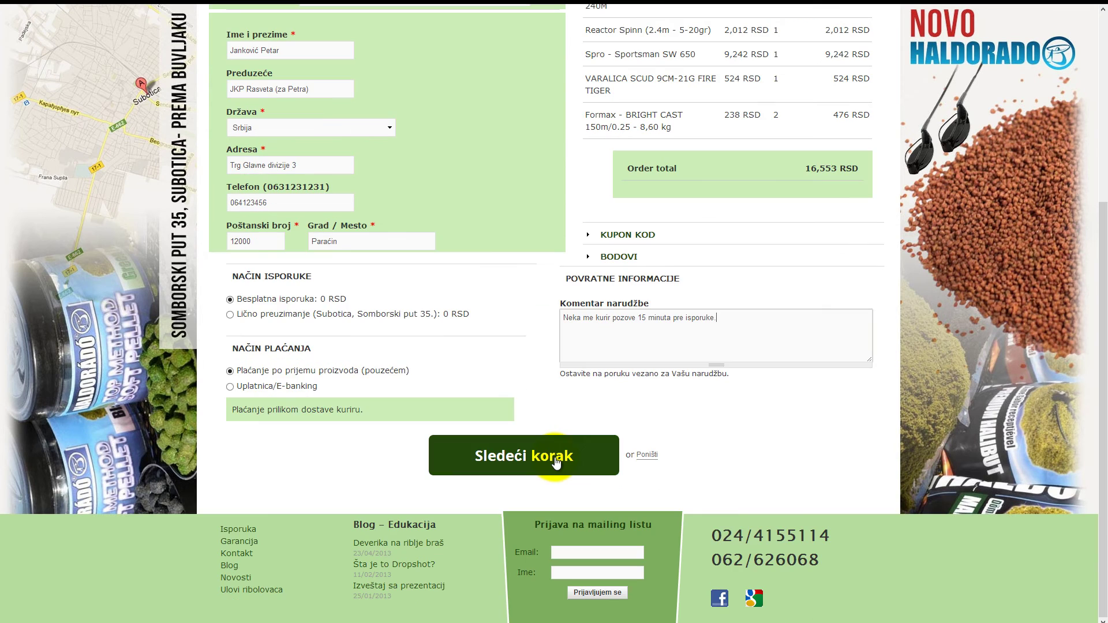
pyautogui.click(595, 458)
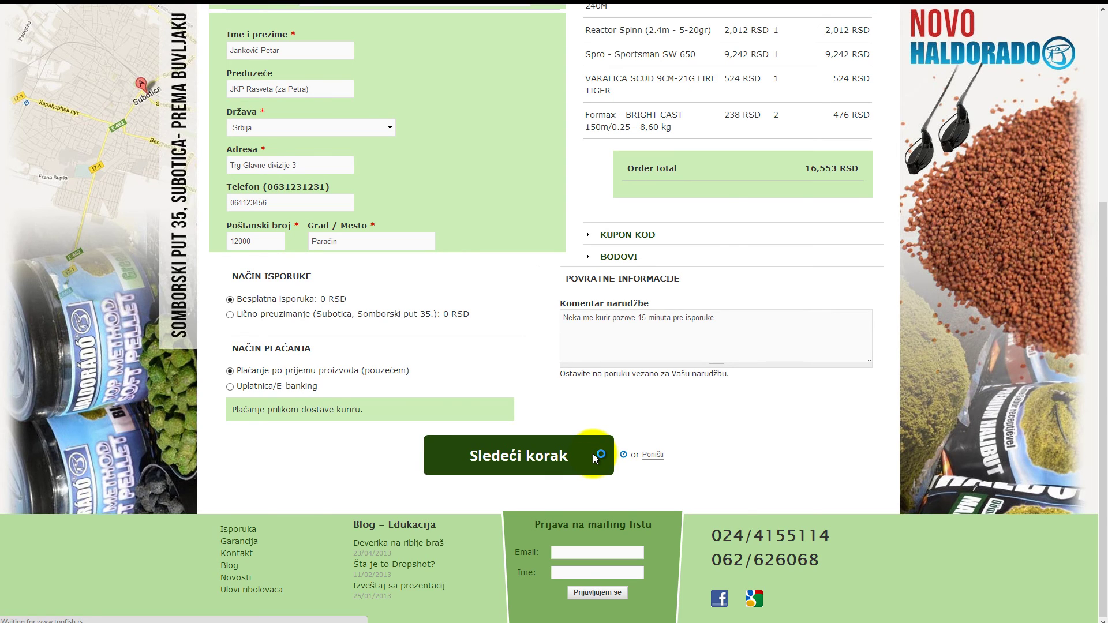
# Review the five items and free delivery totalling 16,553 RSD, then submit with ZAVRŠI NARUDŽBU
pyautogui.scroll(-1, 556, 425)
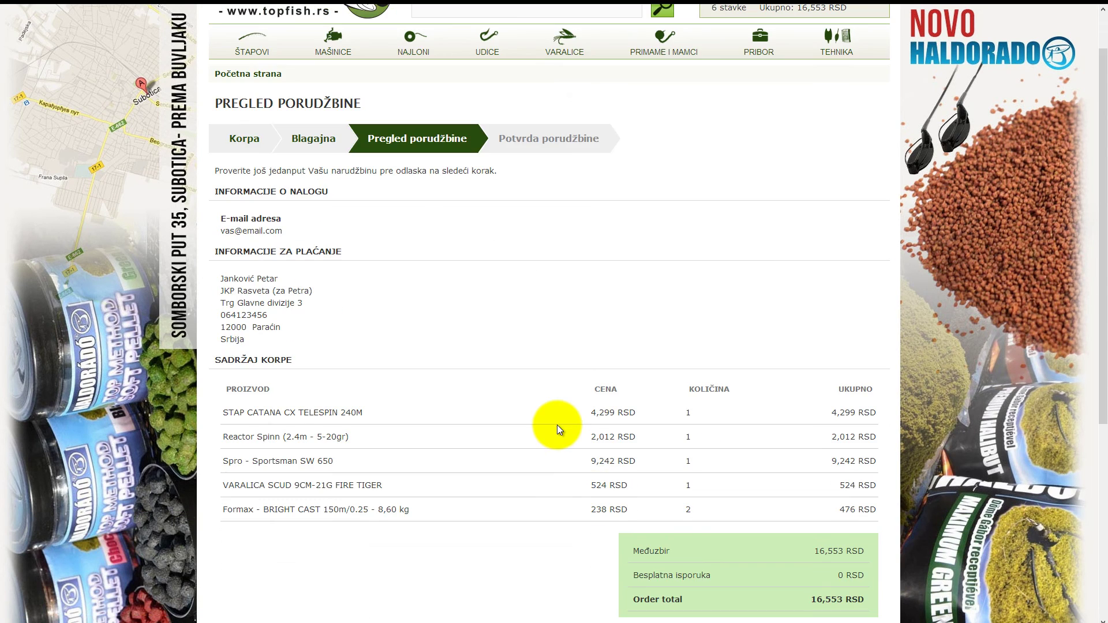
pyautogui.scroll(-1, 557, 425)
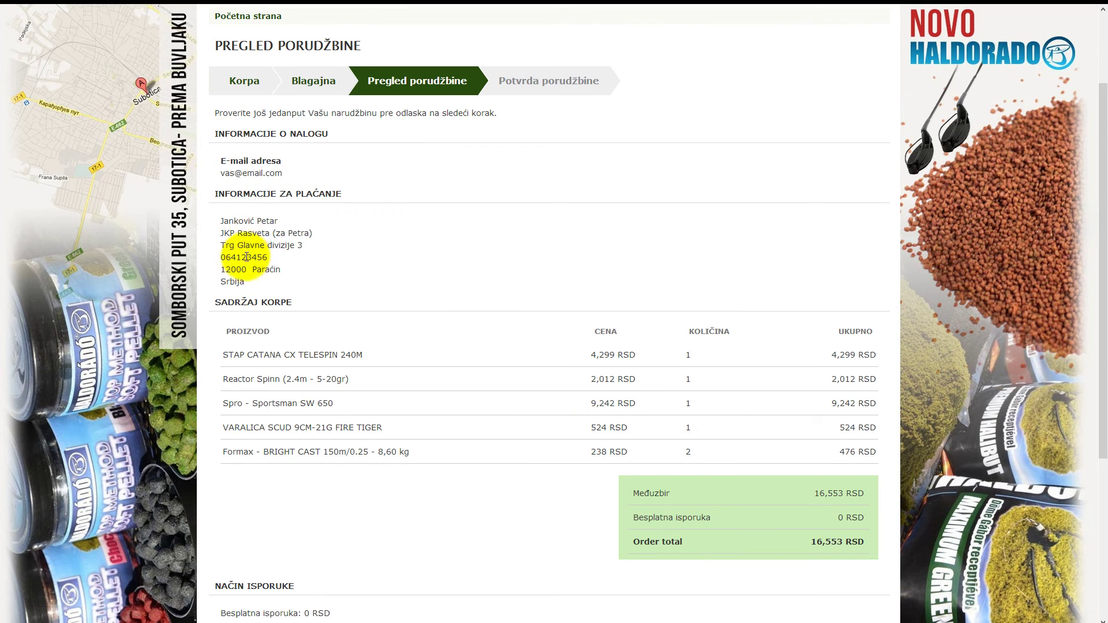
pyautogui.scroll(-1, 250, 343)
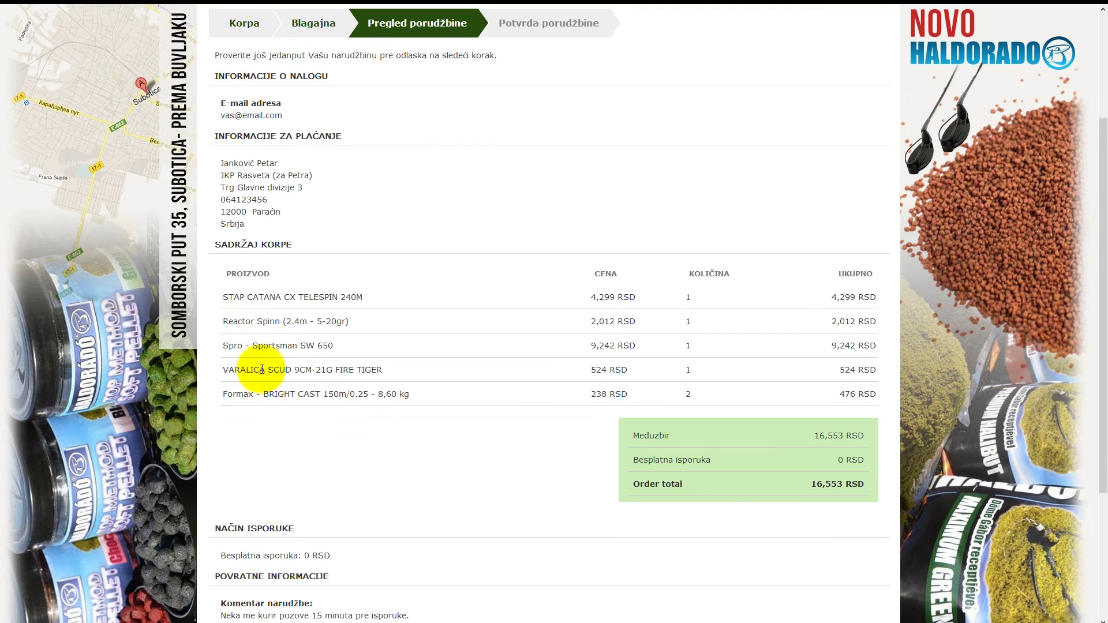
pyautogui.scroll(-2, 282, 386)
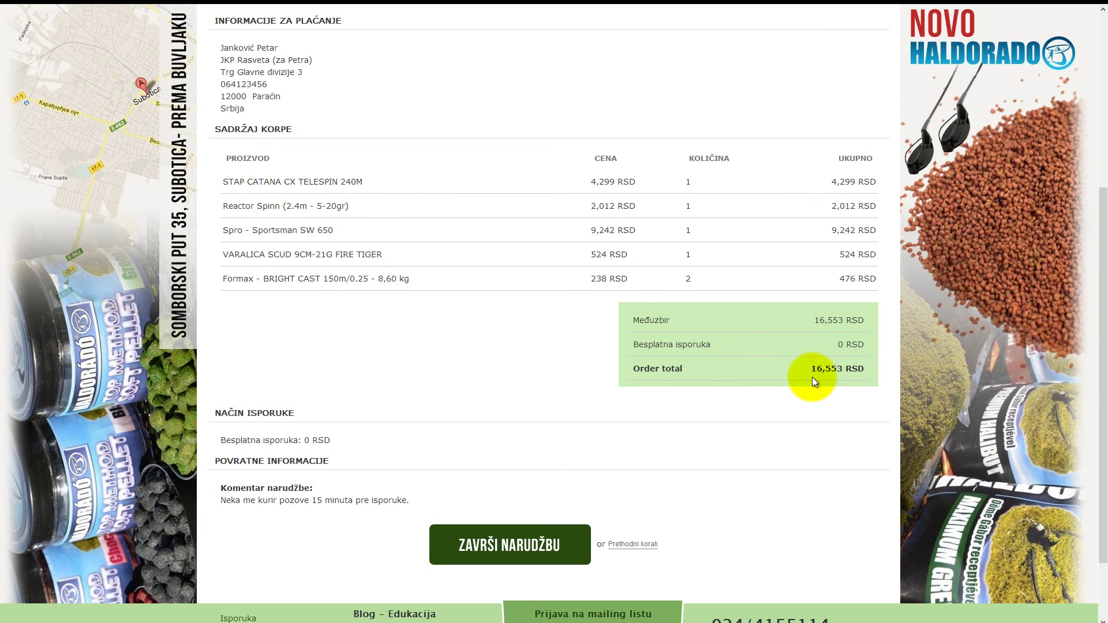
pyautogui.scroll(-2, 785, 344)
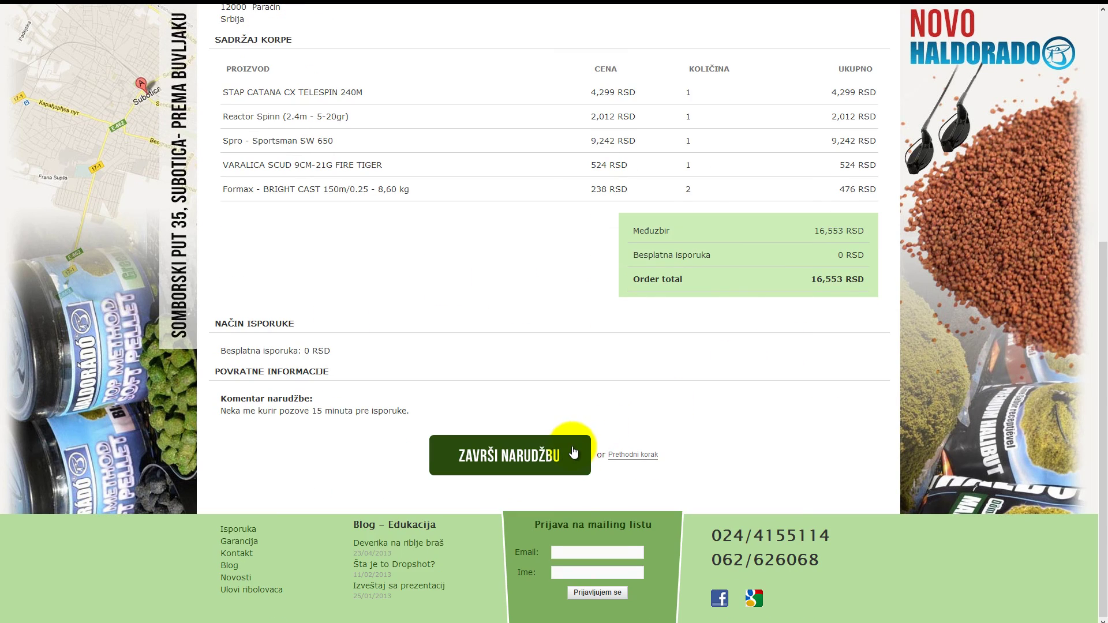
pyautogui.click(574, 452)
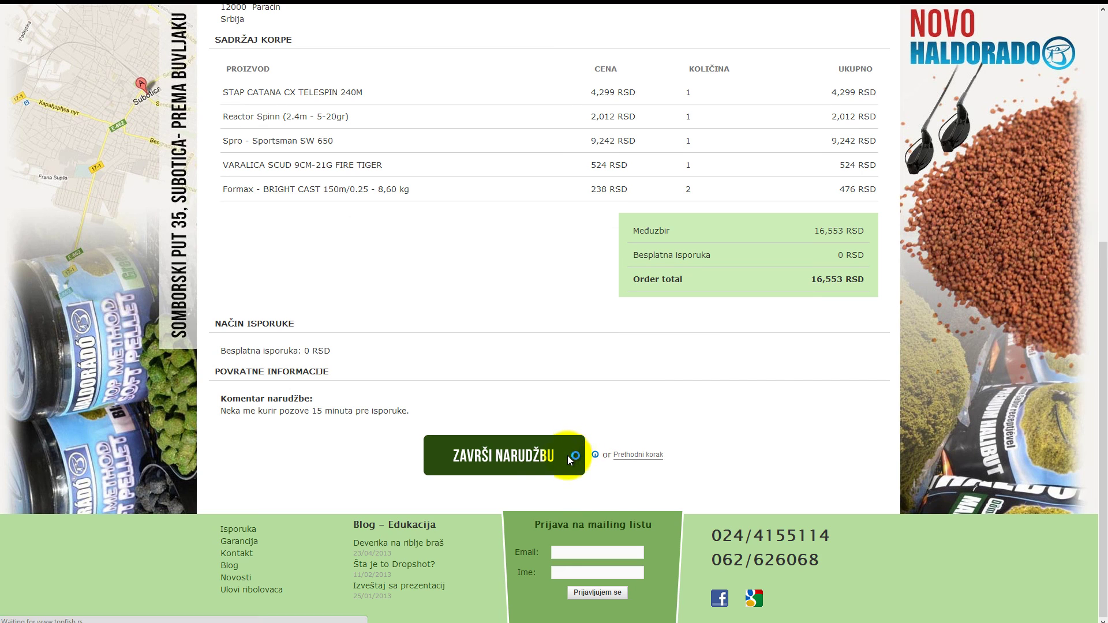